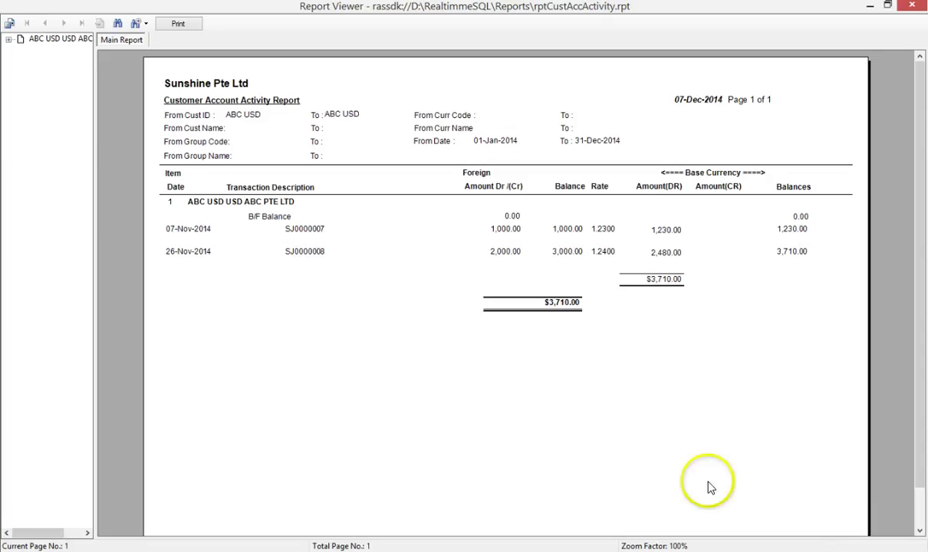
Examine the dates, references, foreign amounts, exchange rates and base amounts of both November 2014 invoices in the customer account activity report.
{"action": "left_click", "coordinate": [190, 230]}
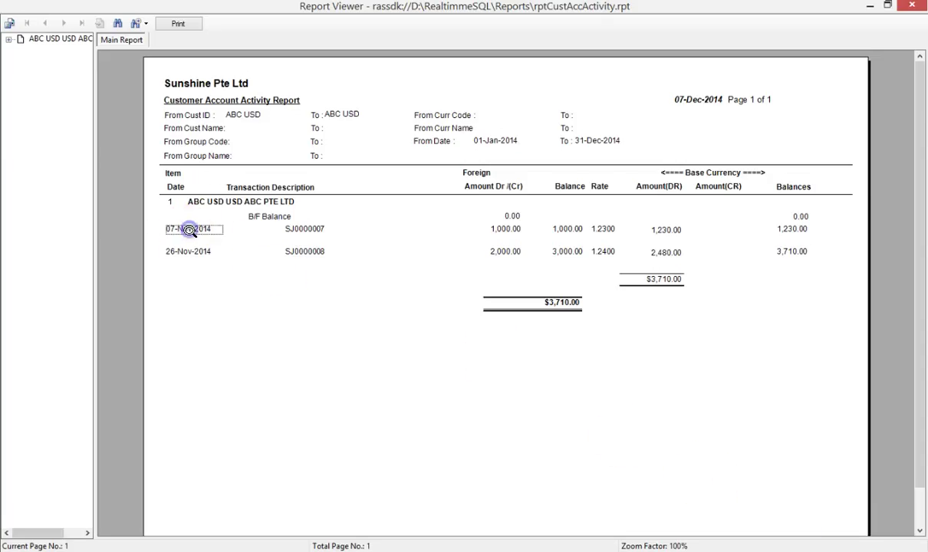
{"action": "left_click", "coordinate": [306, 230]}
{"action": "left_click", "coordinate": [510, 230]}
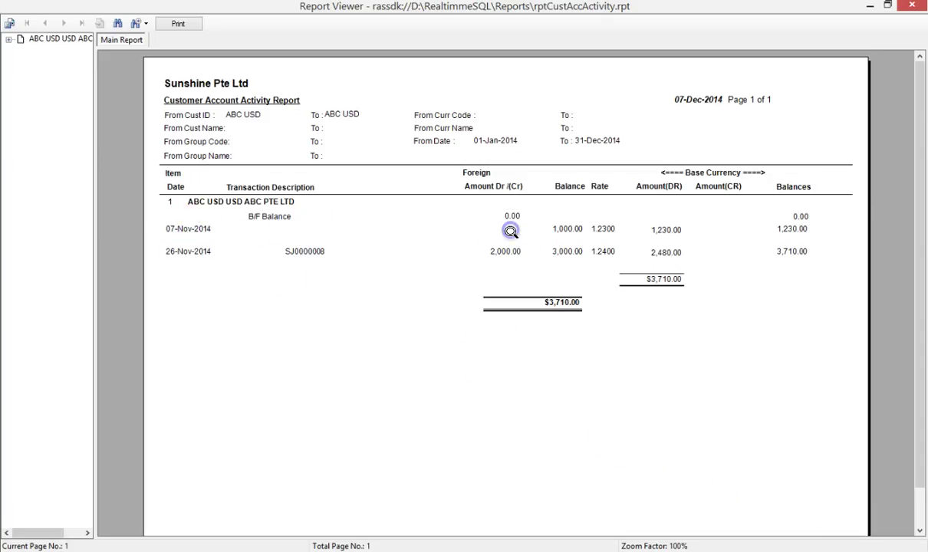
{"action": "left_click", "coordinate": [601, 229]}
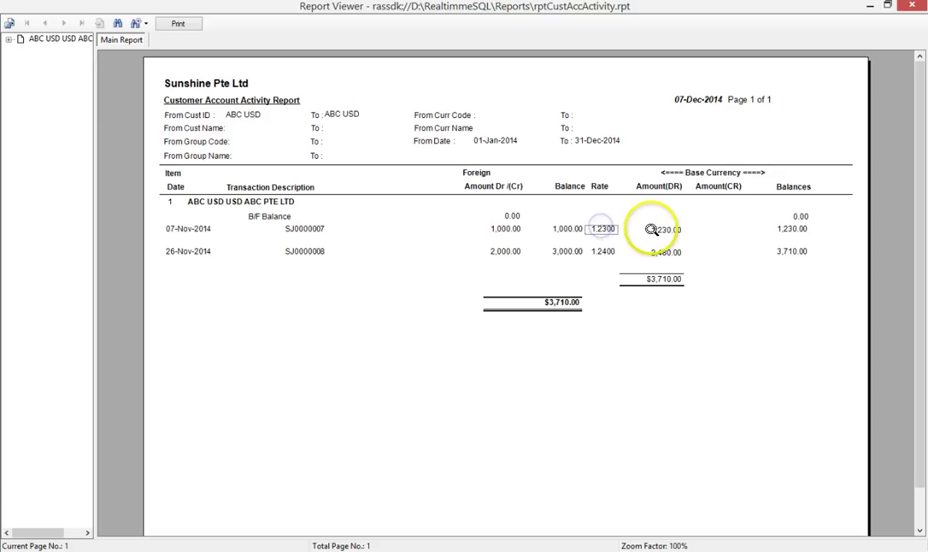
{"action": "left_click", "coordinate": [663, 230]}
{"action": "left_click", "coordinate": [183, 252]}
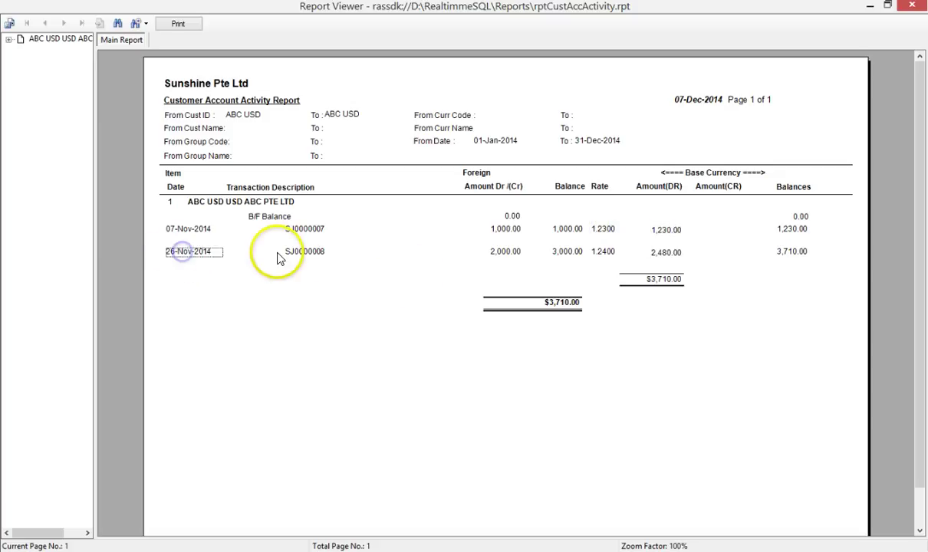
{"action": "left_click", "coordinate": [305, 252]}
{"action": "left_click", "coordinate": [512, 252]}
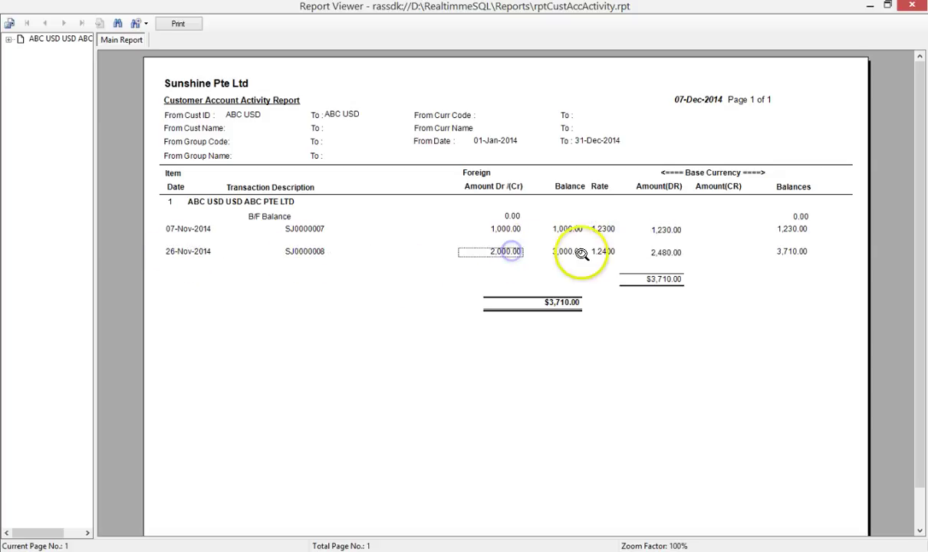
{"action": "left_click", "coordinate": [604, 252]}
{"action": "left_click", "coordinate": [672, 257]}
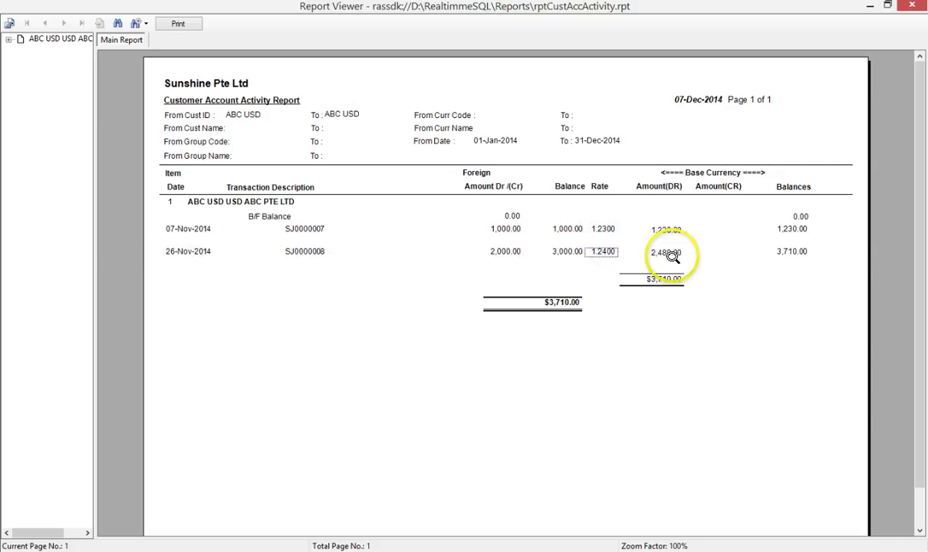
{"action": "left_click", "coordinate": [605, 228]}
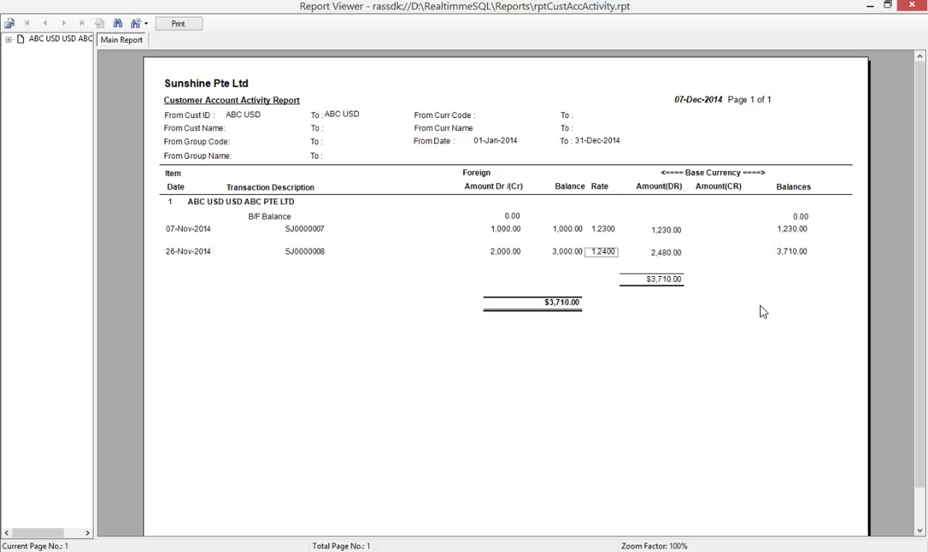
Close the customer account activity report and its settings, and start a new customer receipt entry.
{"action": "key", "text": "alt+F4"}
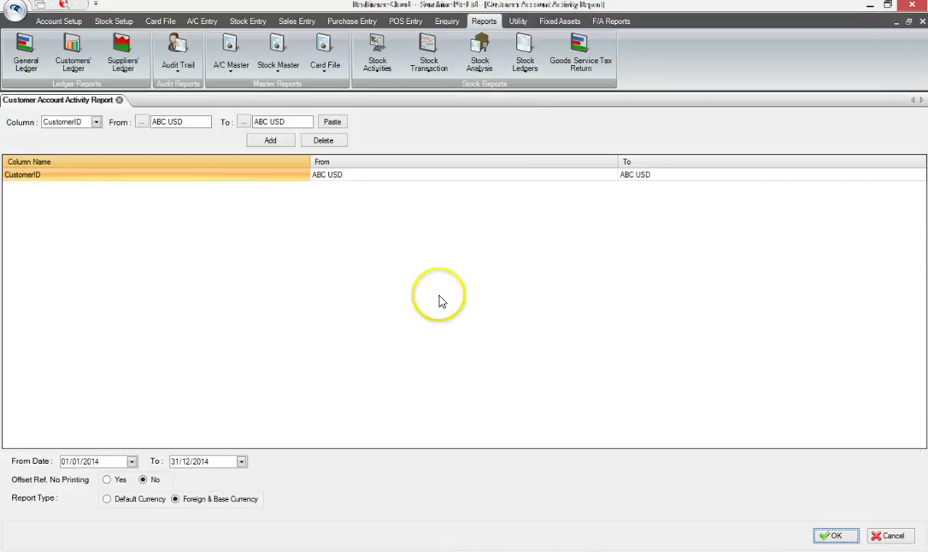
{"action": "key", "text": "Escape"}
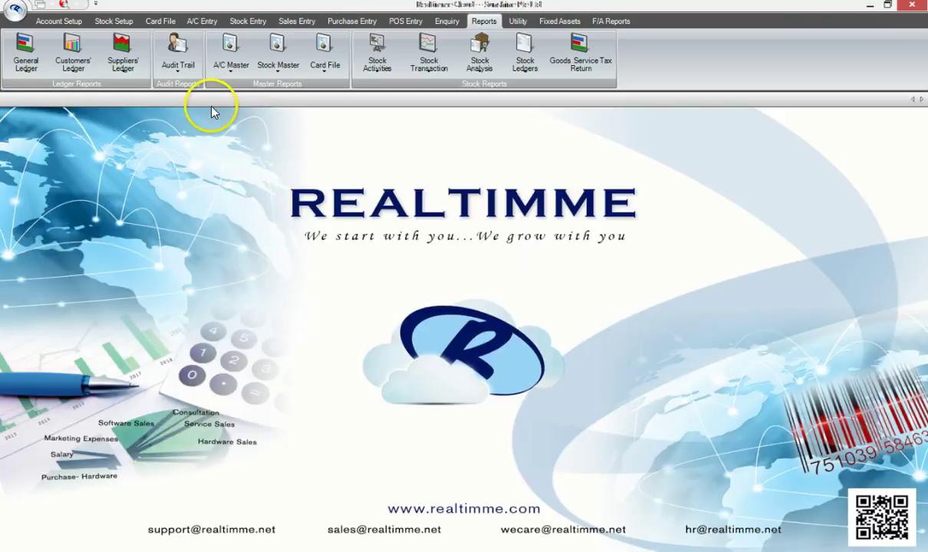
{"action": "left_click", "coordinate": [207, 23]}
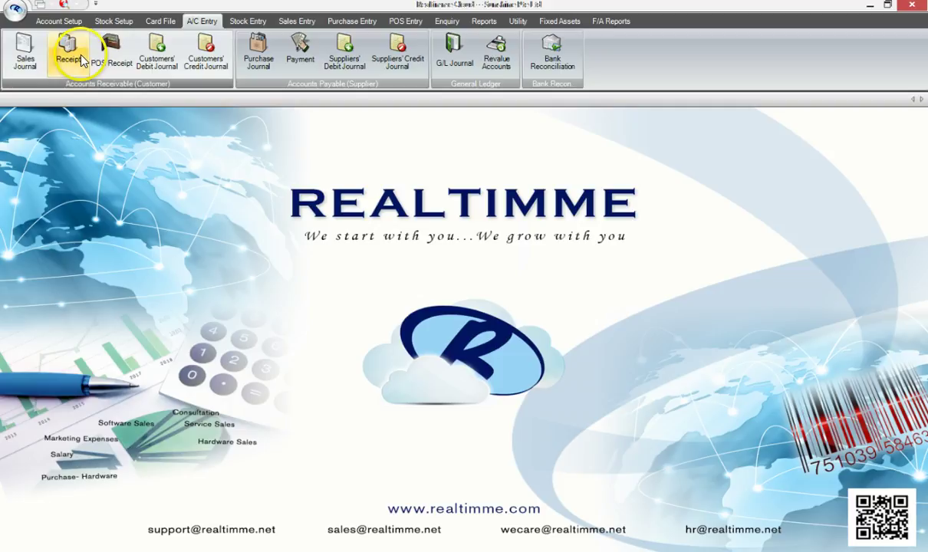
{"action": "left_click", "coordinate": [82, 59]}
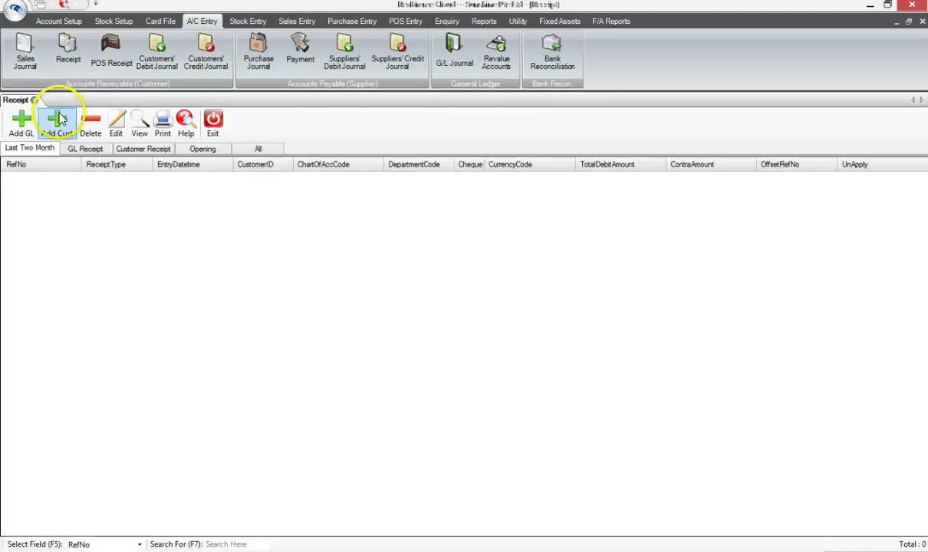
{"action": "left_click", "coordinate": [60, 120]}
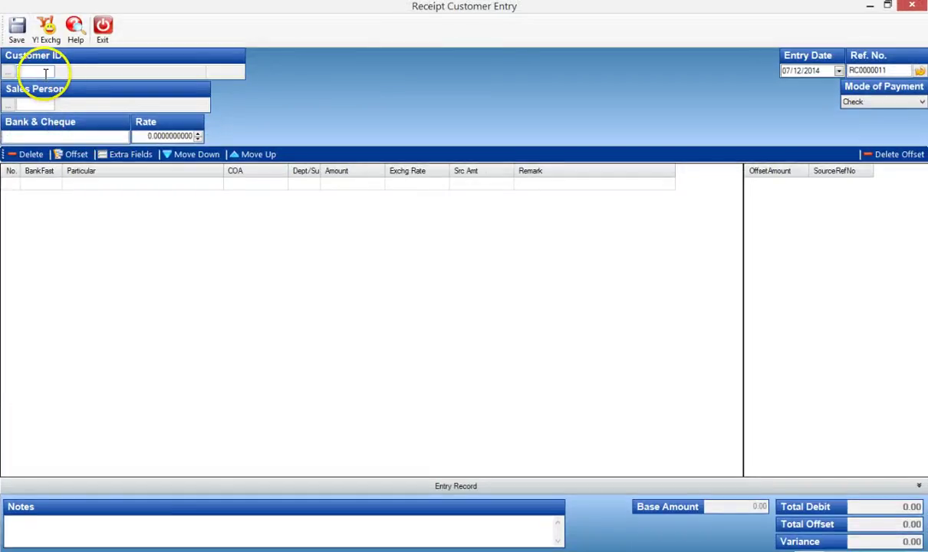
Look up customers matching AB and choose ABC USD as the receipt's customer.
{"action": "type", "text": "A"}
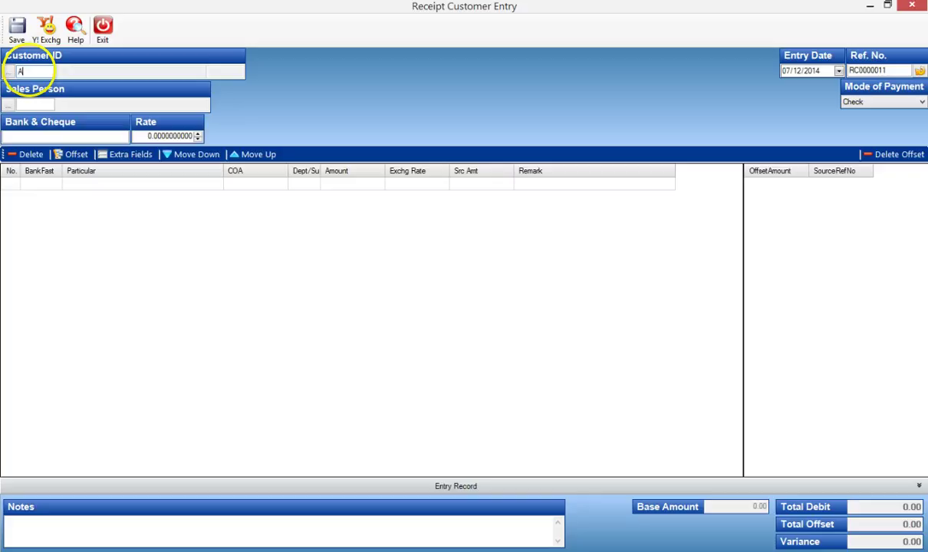
{"action": "type", "text": "B"}
{"action": "left_click", "coordinate": [8, 71]}
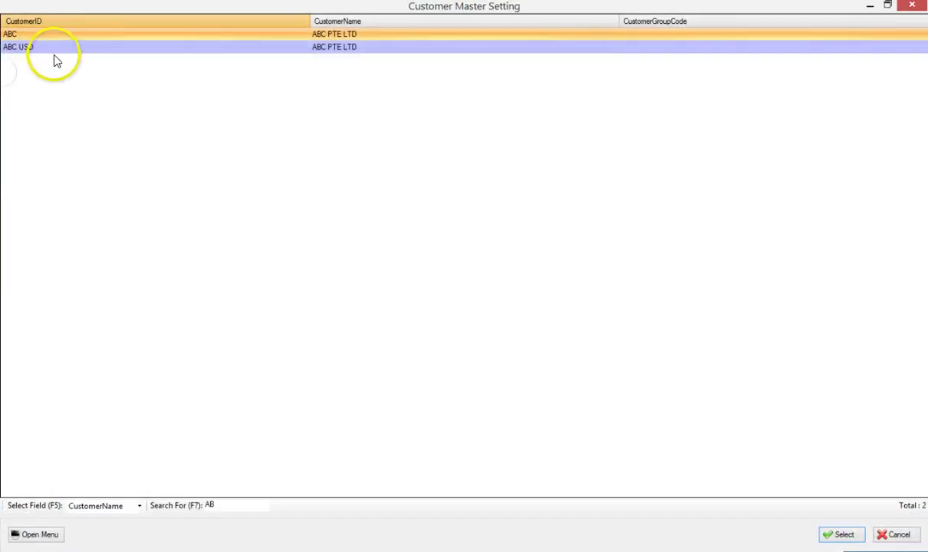
{"action": "double_click", "coordinate": [55, 46]}
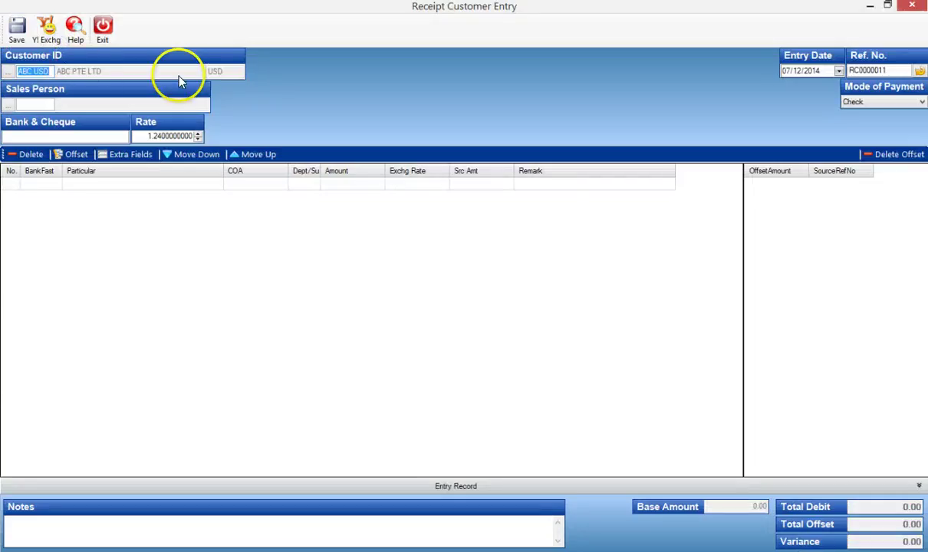
Enter TT as the receipt's bank and cheque reference.
{"action": "left_click_drag", "start_coordinate": [145, 137], "coordinate": [193, 135]}
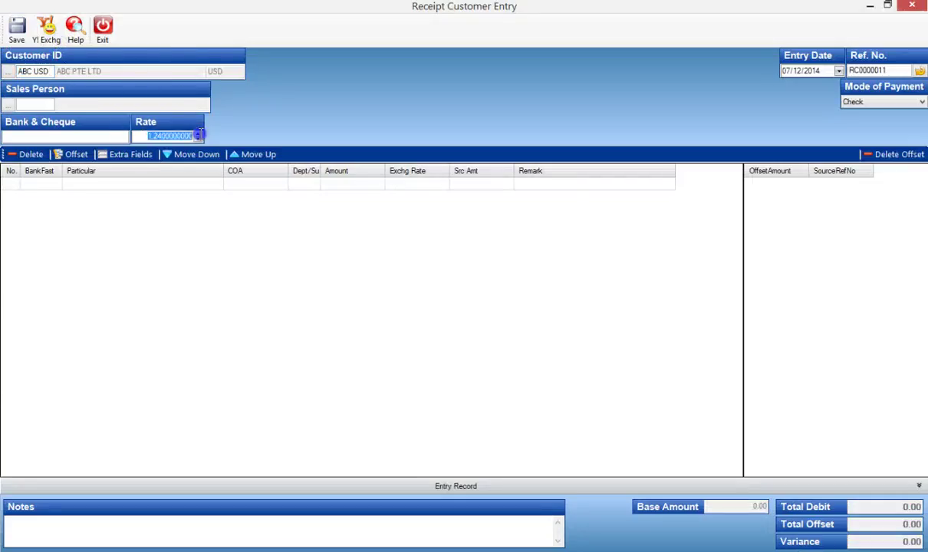
{"action": "left_click", "coordinate": [69, 135]}
{"action": "type", "text": "T"}
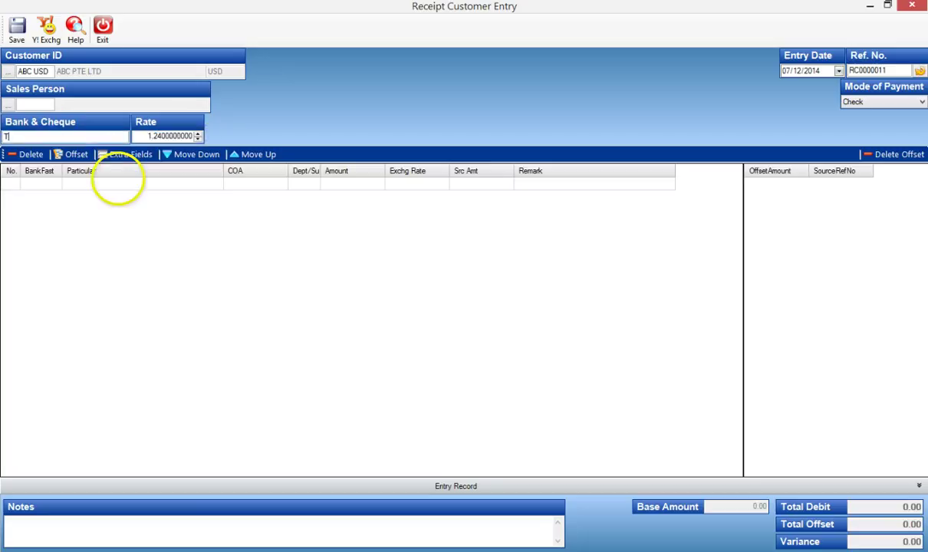
{"action": "type", "text": "T"}
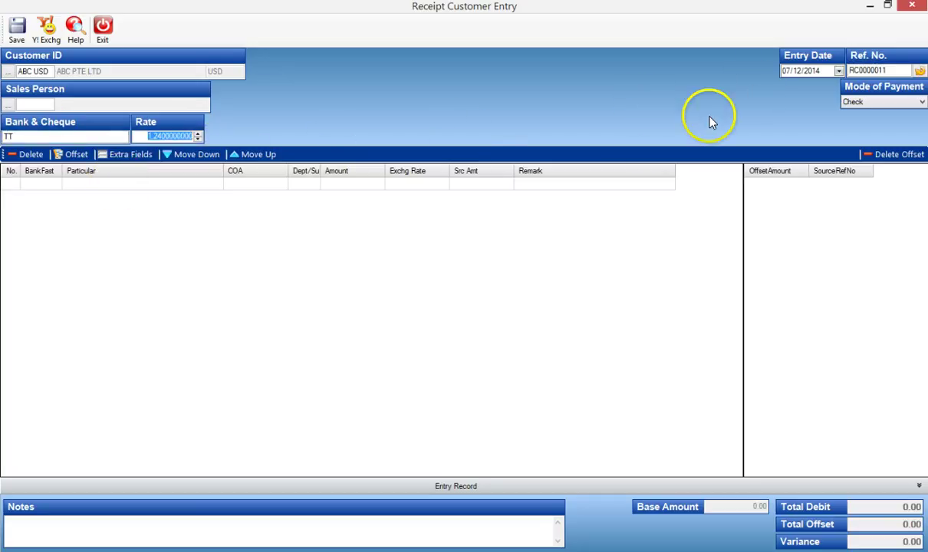
Add a receipt line for Bank - OCBC (SGD) with an amount of 1,240.00.
{"action": "left_click", "coordinate": [36, 185]}
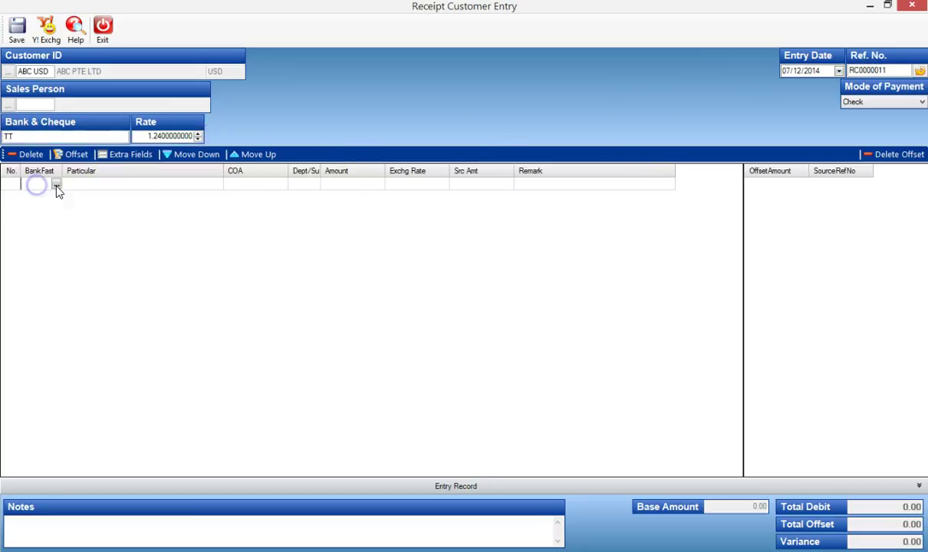
{"action": "left_click", "coordinate": [57, 188]}
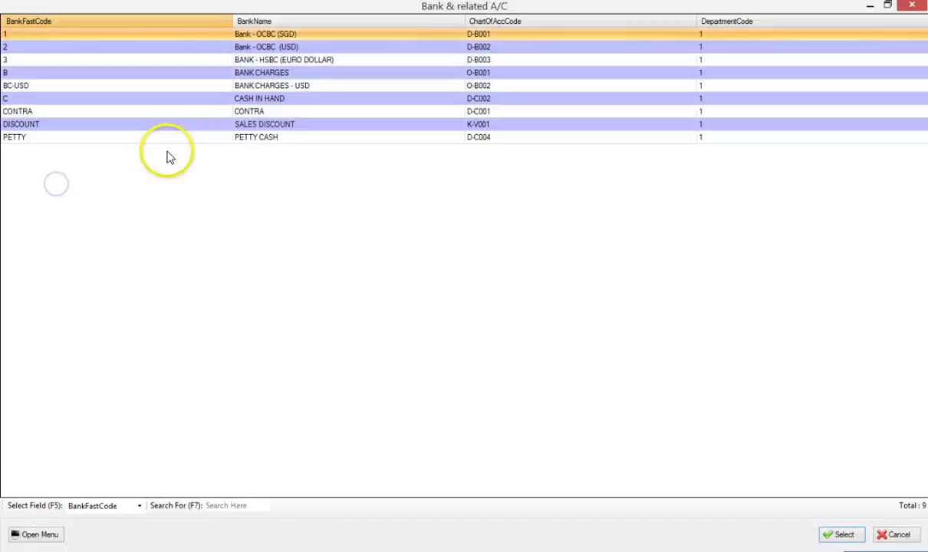
{"action": "left_click", "coordinate": [280, 38]}
{"action": "left_click", "coordinate": [279, 44]}
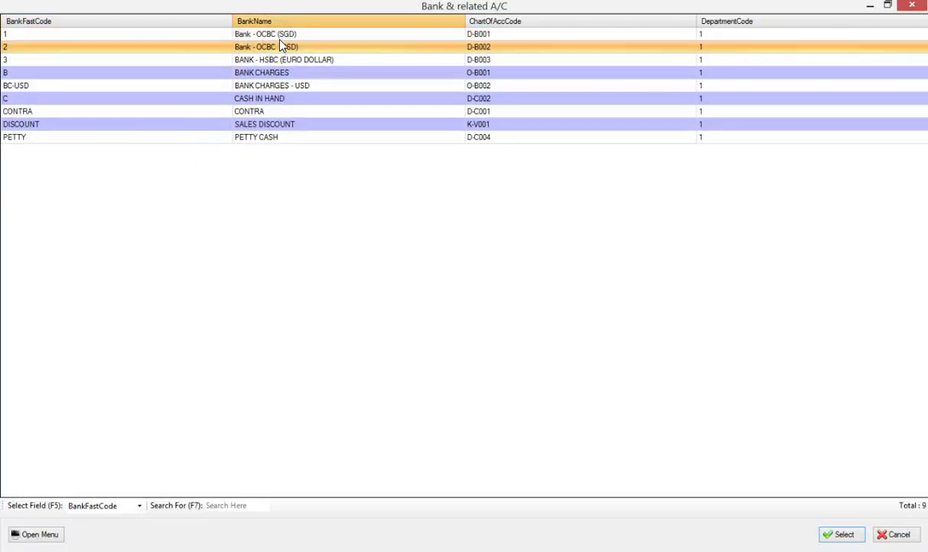
{"action": "double_click", "coordinate": [280, 35]}
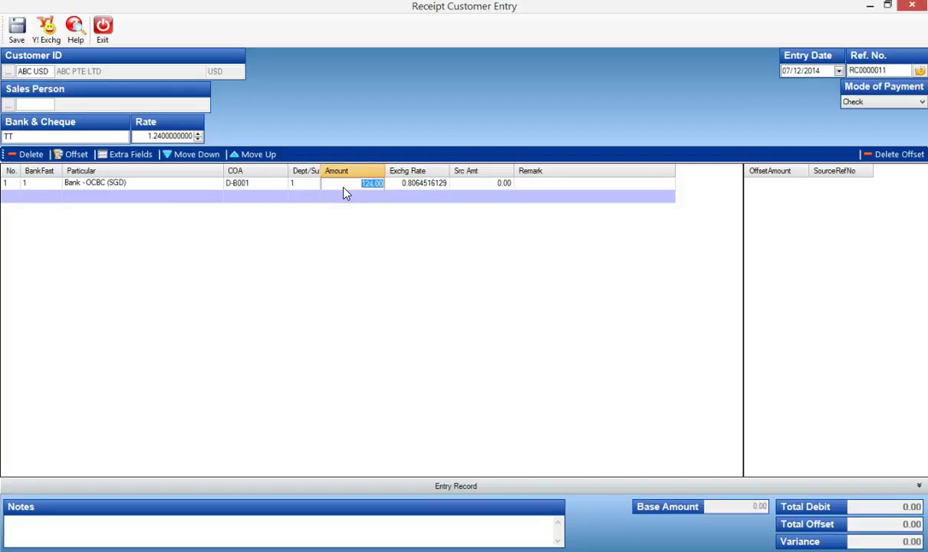
{"action": "key", "text": "Tab"}
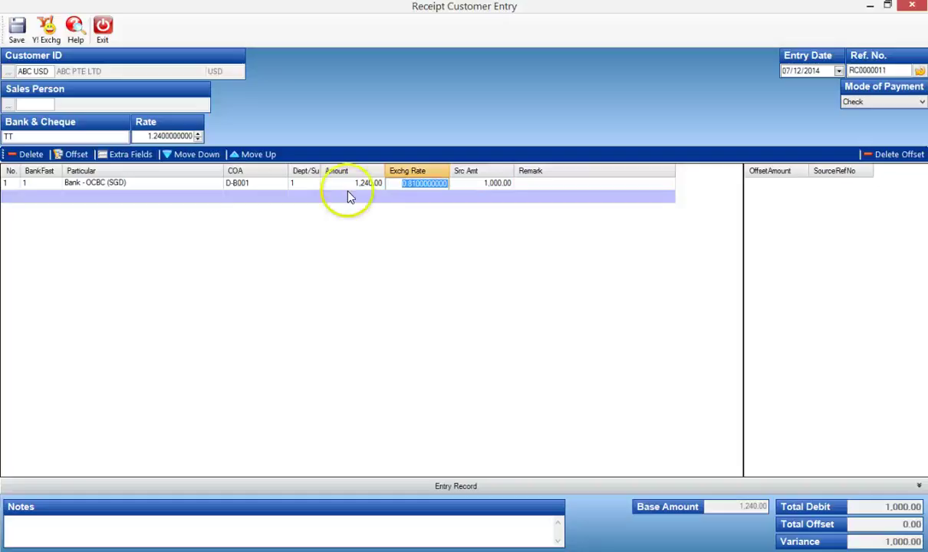
{"action": "left_click", "coordinate": [491, 191]}
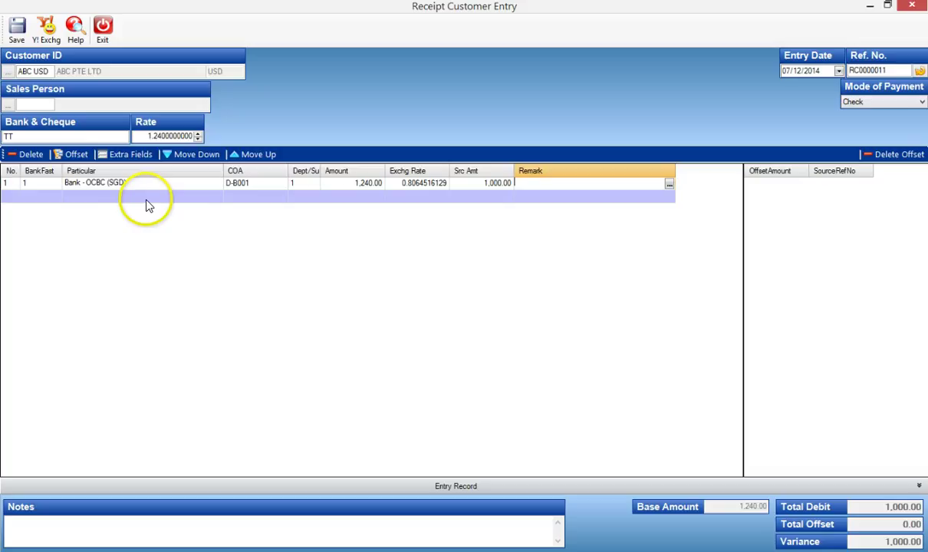
Offset 1000 of the receipt against the 7 November 2014 invoice and accept the offset.
{"action": "left_click", "coordinate": [80, 155]}
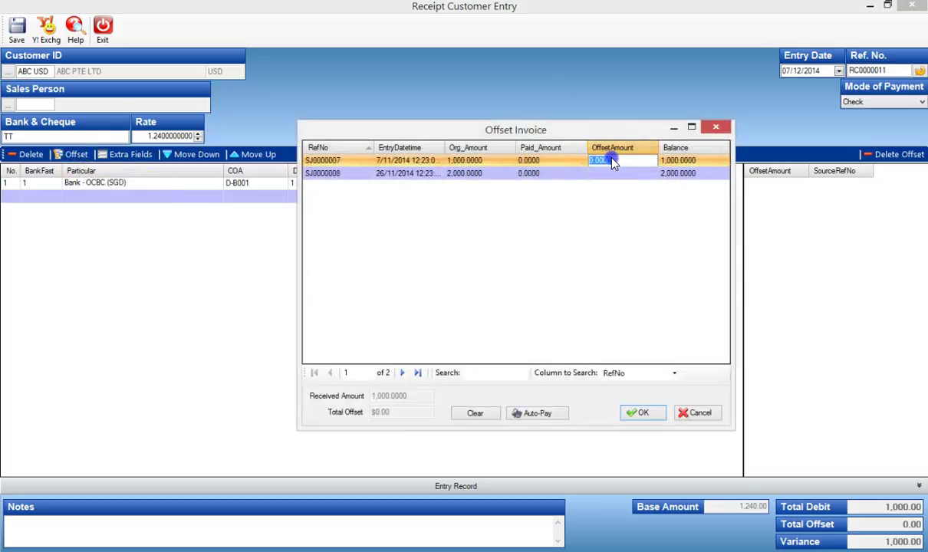
{"action": "type", "text": "1000"}
{"action": "key", "text": "Return"}
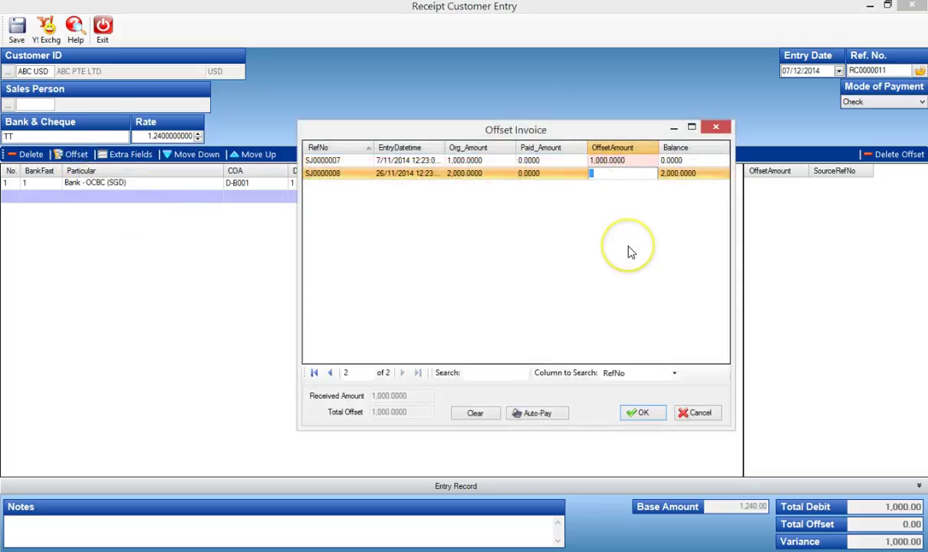
{"action": "left_click", "coordinate": [643, 414]}
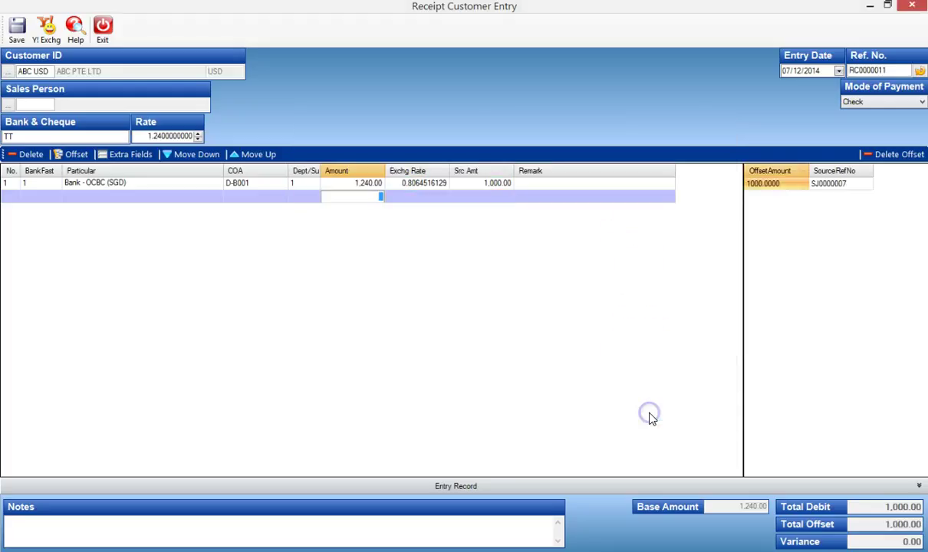
{"action": "left_click", "coordinate": [597, 366]}
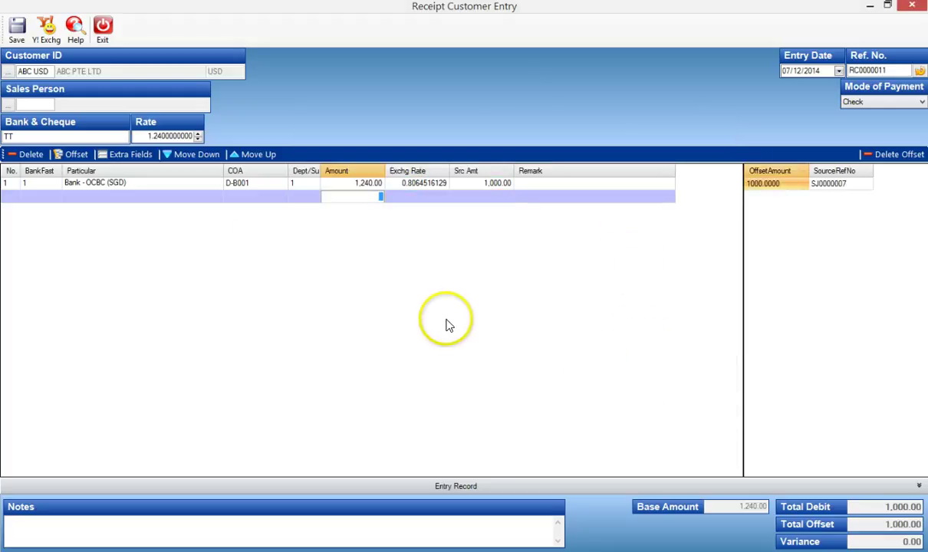
Save the customer receipt and exit the receipt entry form.
{"action": "left_click", "coordinate": [18, 42]}
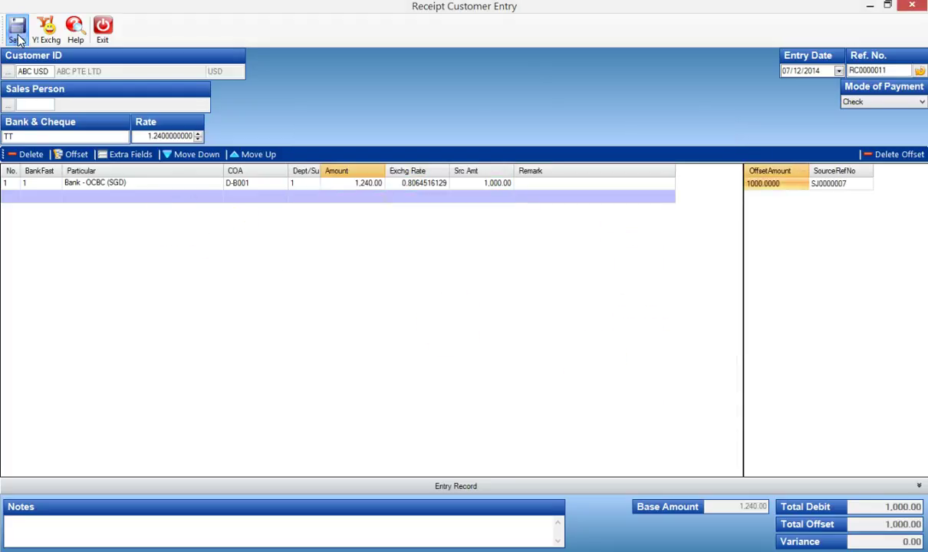
{"action": "left_click", "coordinate": [453, 329]}
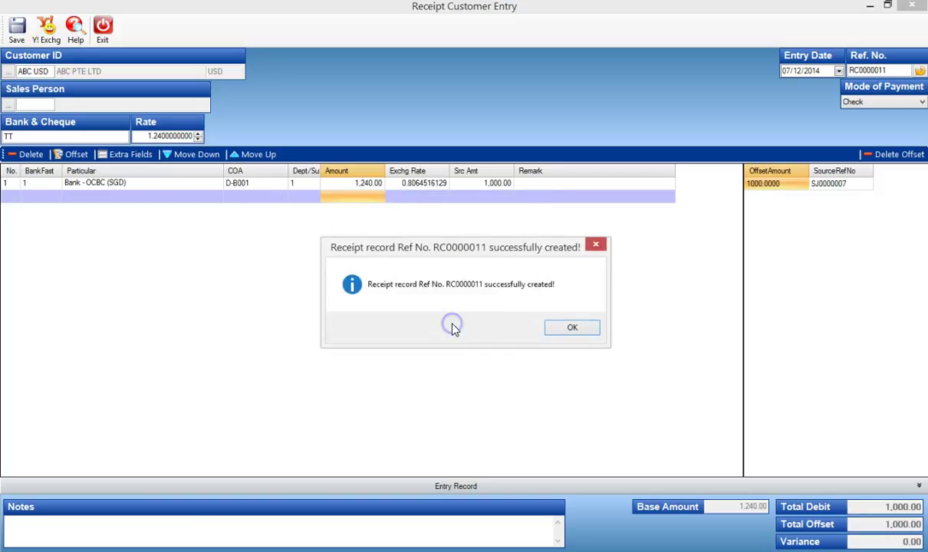
{"action": "left_click", "coordinate": [572, 329]}
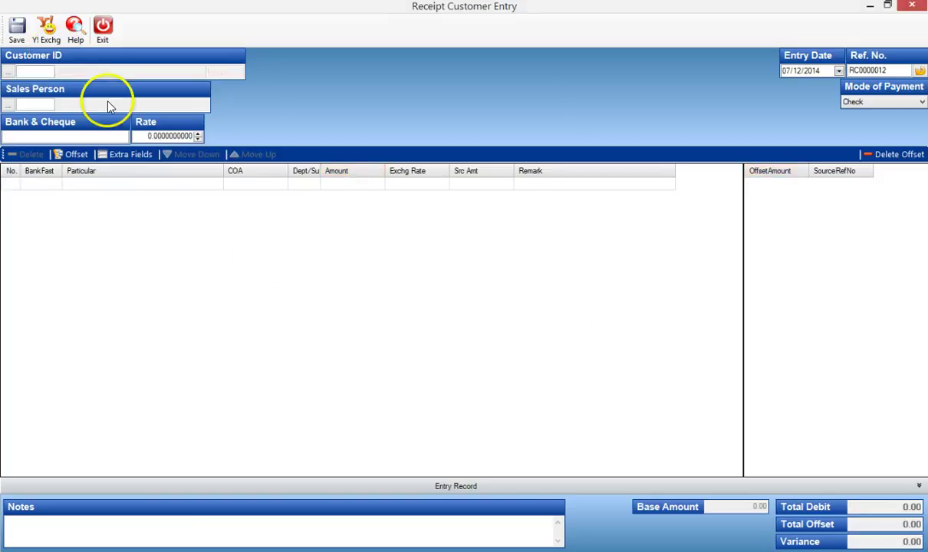
{"action": "left_click", "coordinate": [102, 31]}
{"action": "left_click", "coordinate": [500, 329]}
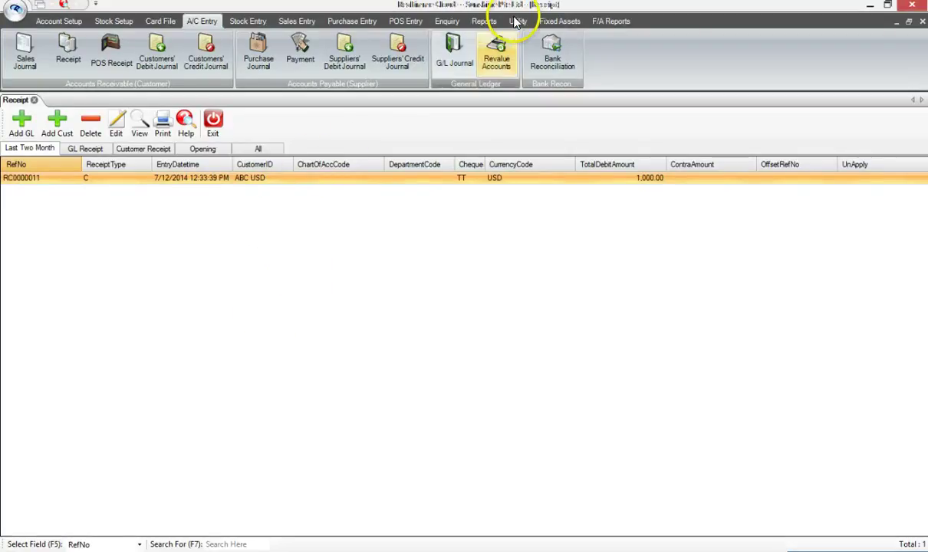
Open the Customer Account Activities report from the customers' ledger reports.
{"action": "left_click", "coordinate": [483, 21]}
{"action": "left_click", "coordinate": [70, 68]}
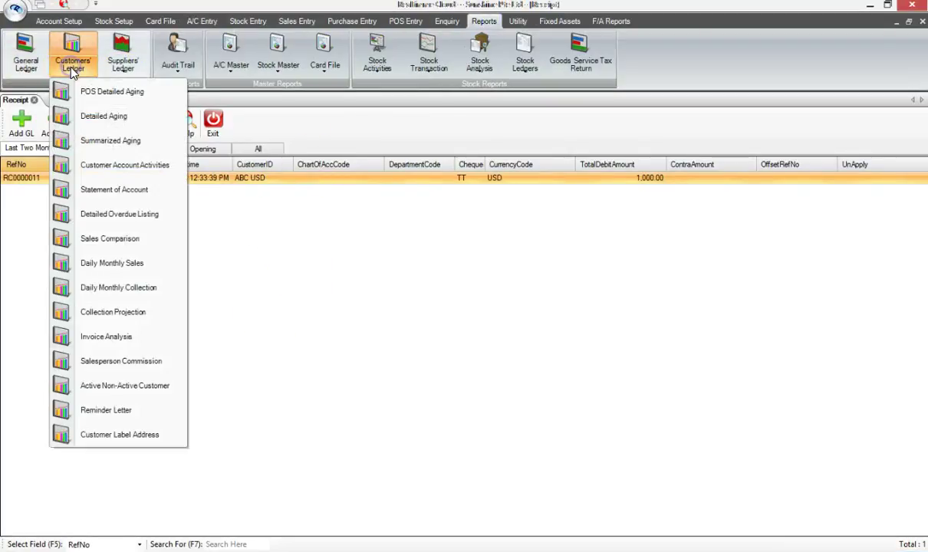
{"action": "left_click", "coordinate": [102, 160]}
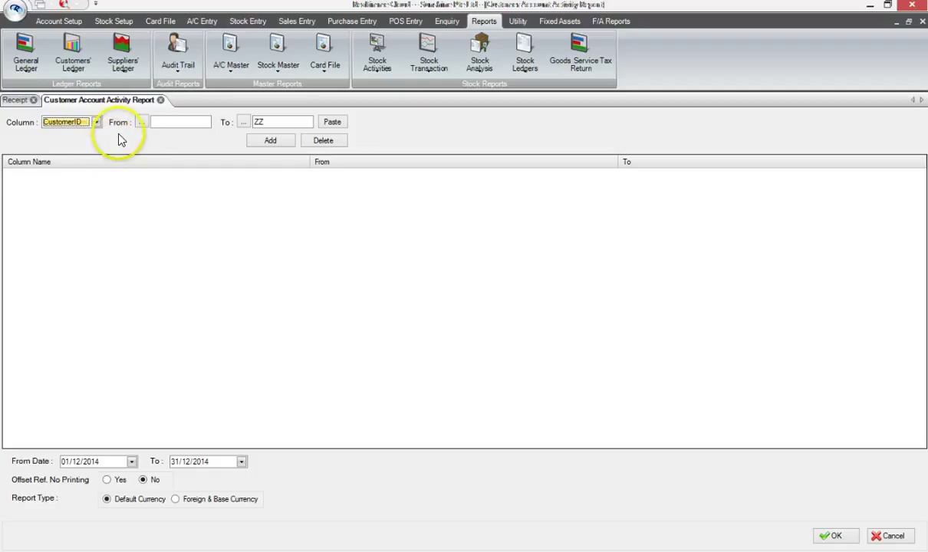
Add a CustomerID filter to the report ranging from ABC USD to ABC USD.
{"action": "left_click", "coordinate": [157, 123]}
{"action": "type", "text": "AB"}
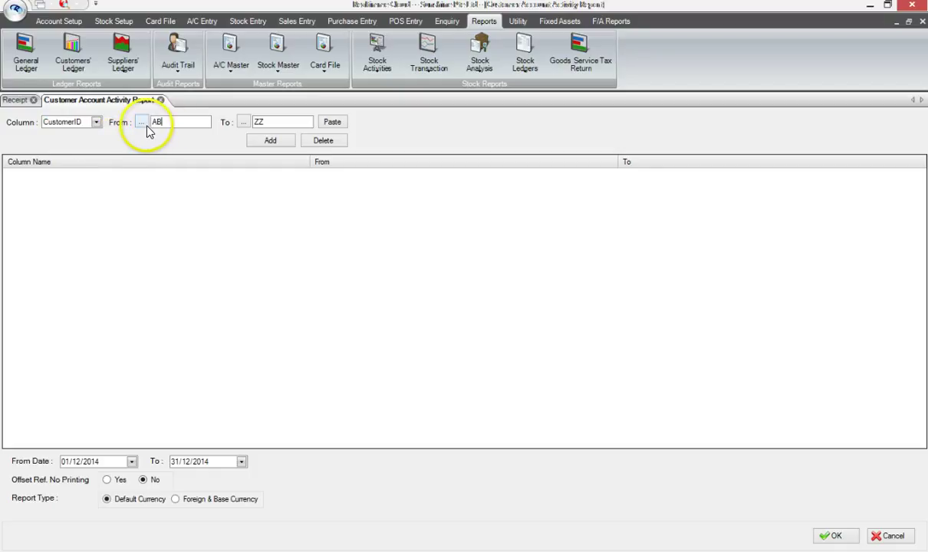
{"action": "left_click", "coordinate": [142, 123]}
{"action": "double_click", "coordinate": [290, 175]}
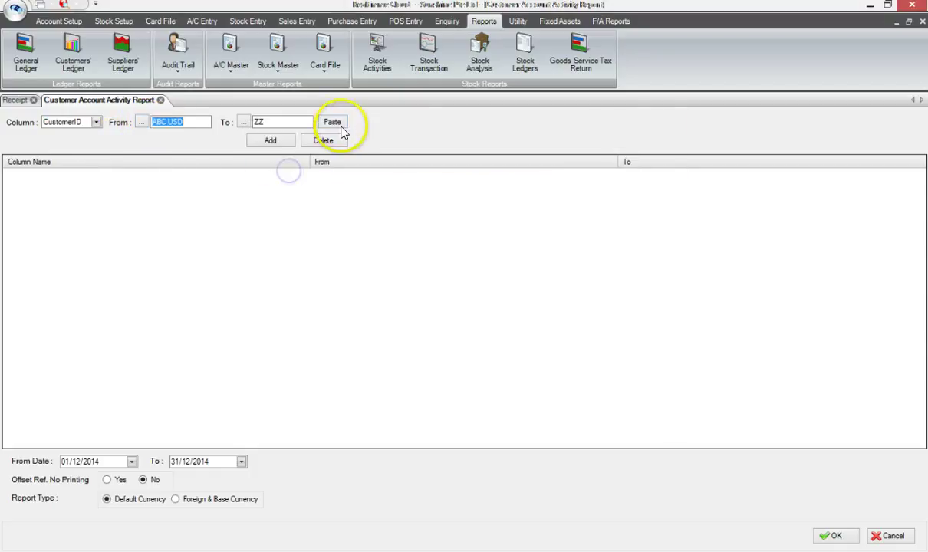
{"action": "left_click", "coordinate": [340, 124]}
{"action": "left_click", "coordinate": [282, 143]}
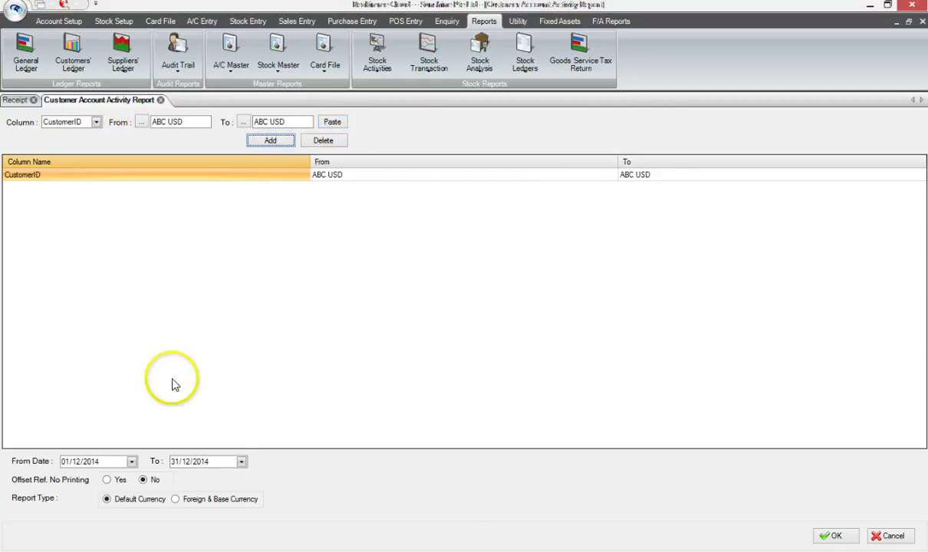
Set the report's start date to 01/01/2014, choose the Foreign & Base Currency type, and generate the report.
{"action": "left_click", "coordinate": [74, 463]}
{"action": "type", "text": "01"}
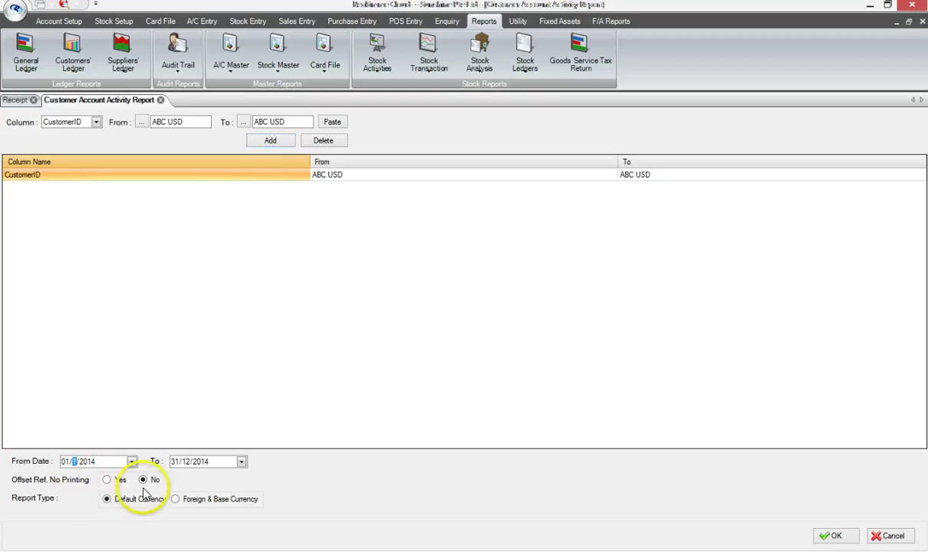
{"action": "left_click", "coordinate": [204, 501]}
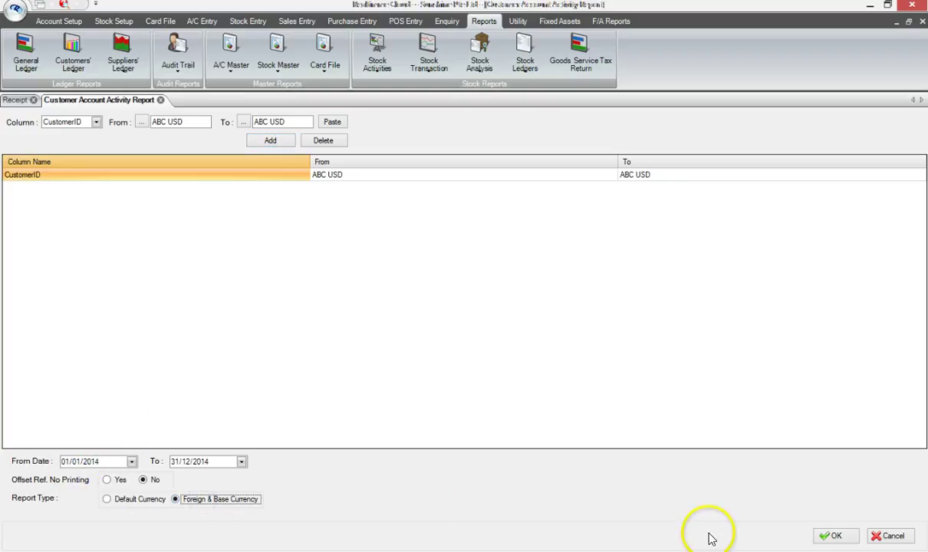
{"action": "left_click", "coordinate": [844, 540]}
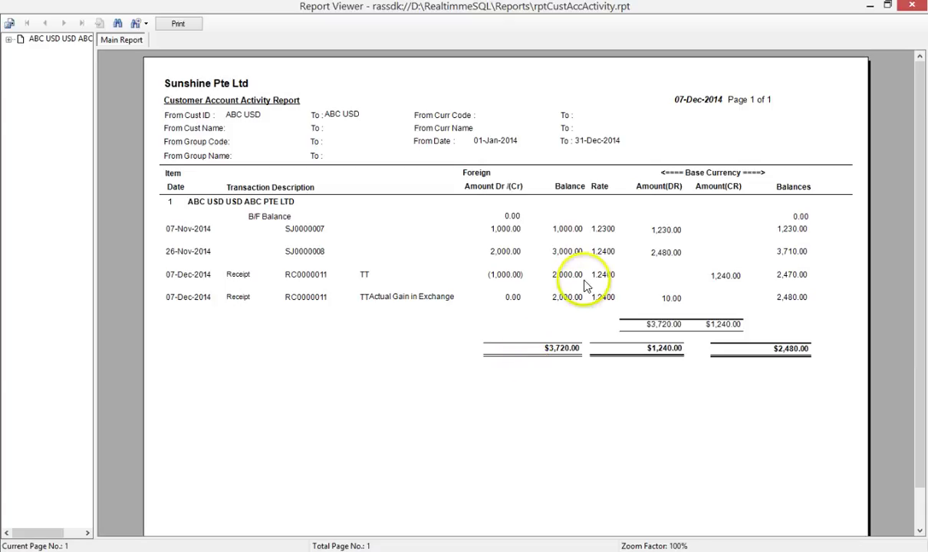
Compare the receipt's and invoice's exchange rates and check the exchange difference line, then close the report.
{"action": "left_click", "coordinate": [505, 276]}
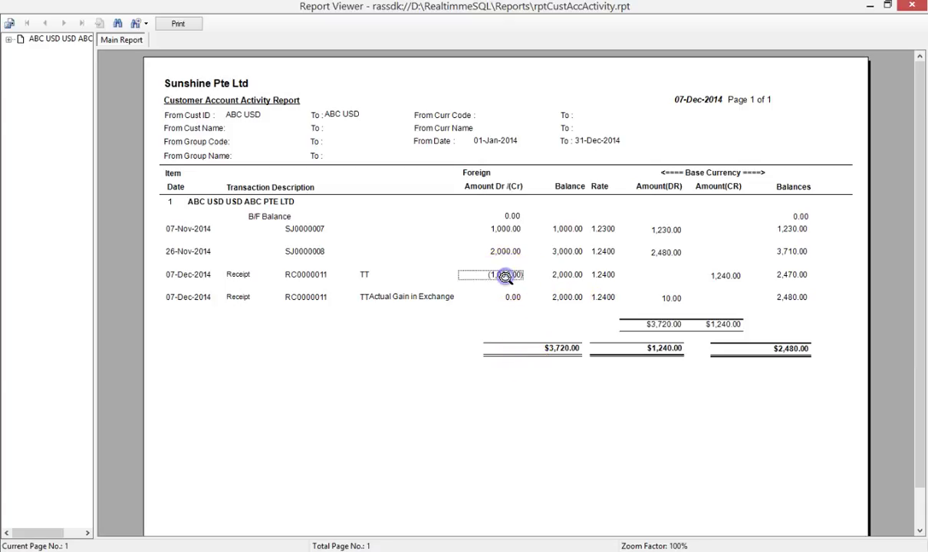
{"action": "left_click_drag", "start_coordinate": [511, 278], "coordinate": [605, 277]}
{"action": "left_click", "coordinate": [604, 232]}
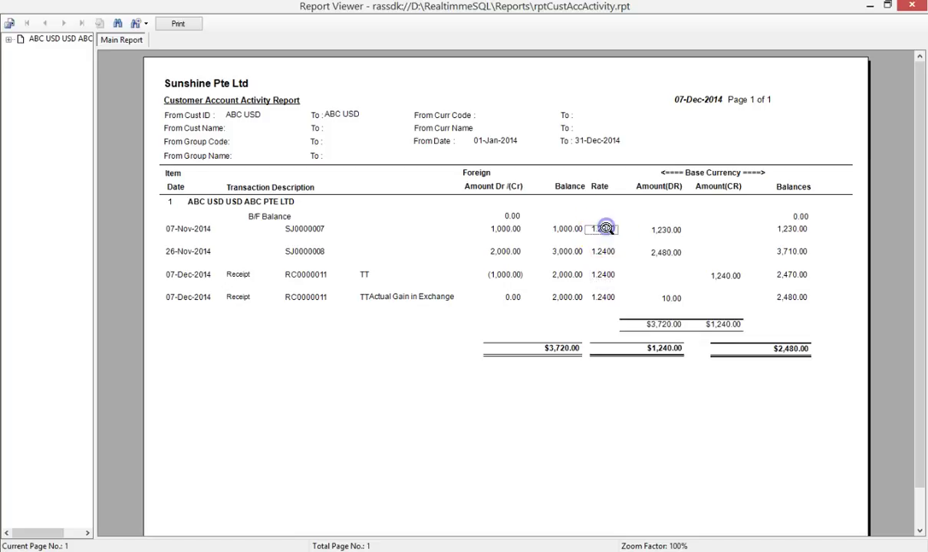
{"action": "left_click", "coordinate": [611, 239]}
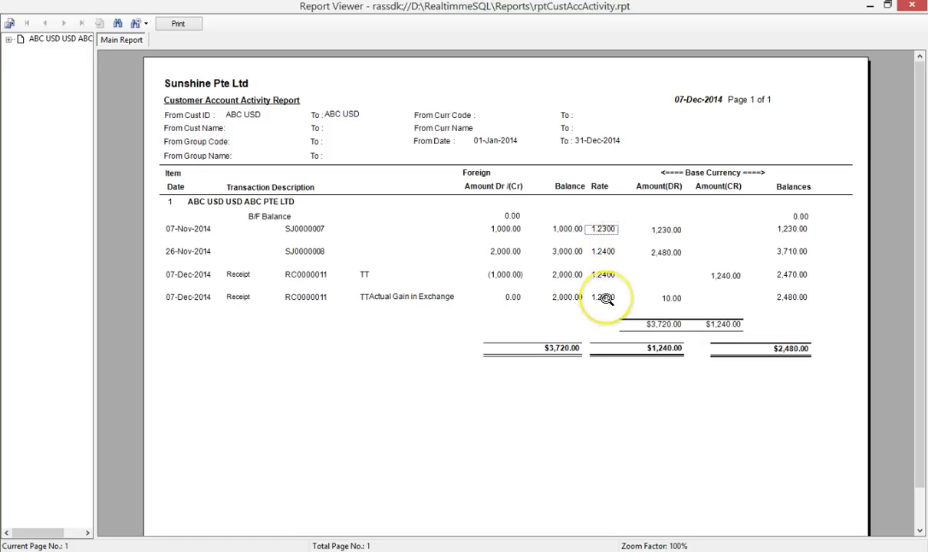
{"action": "left_click", "coordinate": [648, 299]}
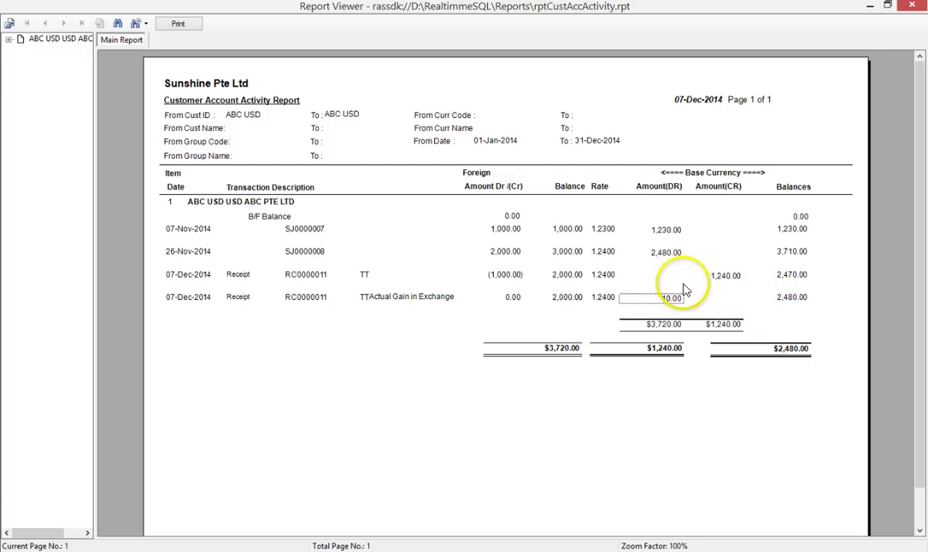
{"action": "key", "text": "Escape"}
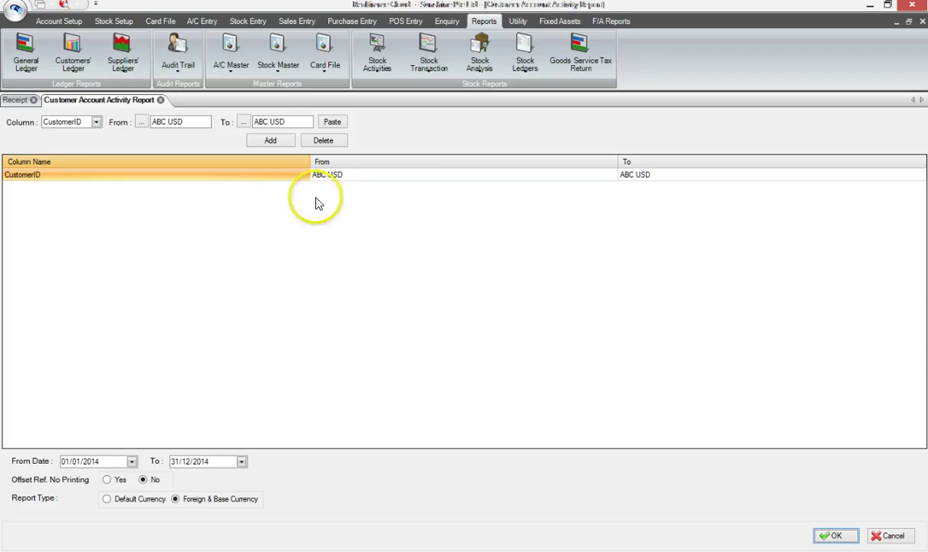
Open the ABC USD customer receipt for editing and set its exchange rate to 1.22.
{"action": "left_click", "coordinate": [13, 101]}
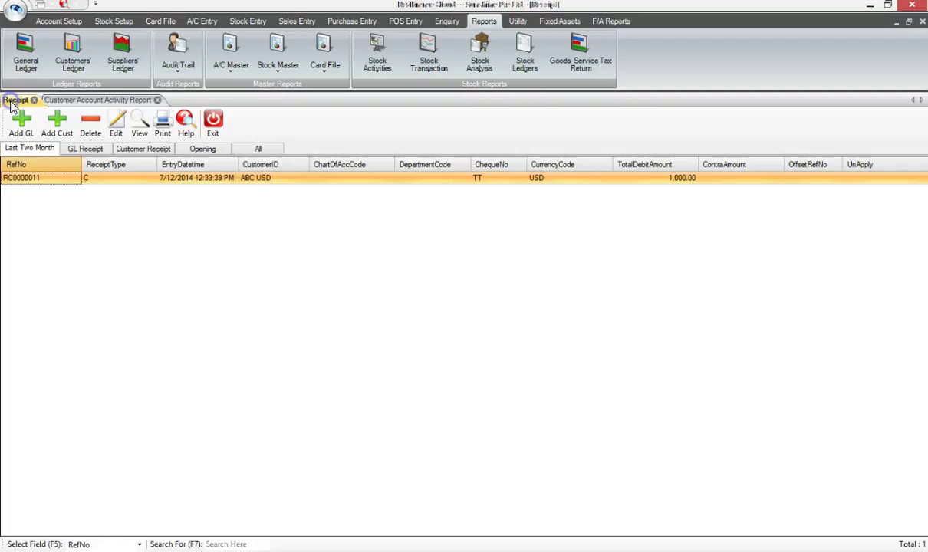
{"action": "left_click", "coordinate": [151, 180]}
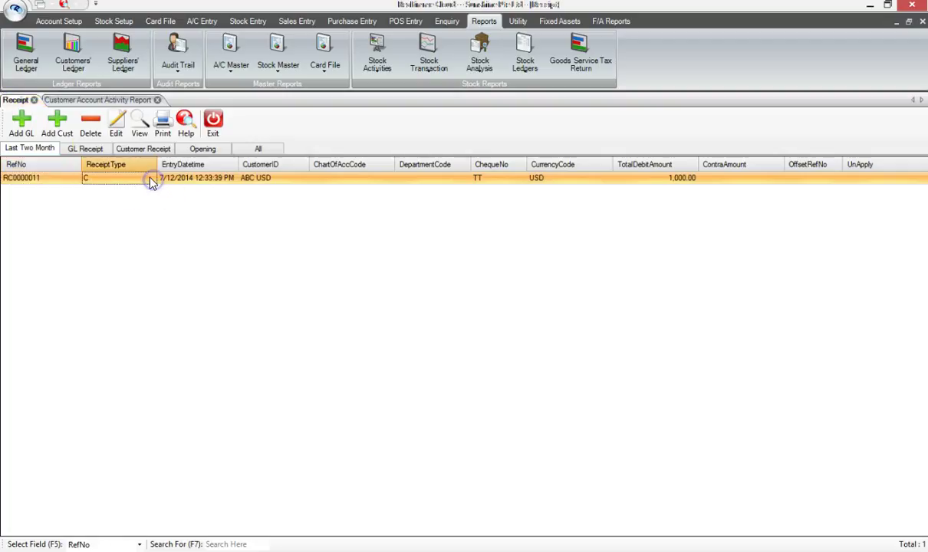
{"action": "left_click", "coordinate": [118, 130]}
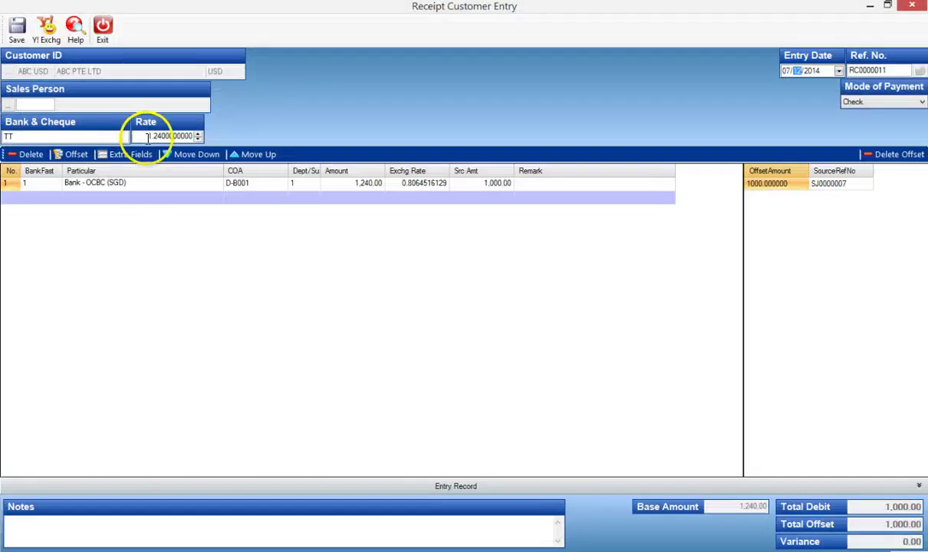
{"action": "double_click", "coordinate": [174, 136]}
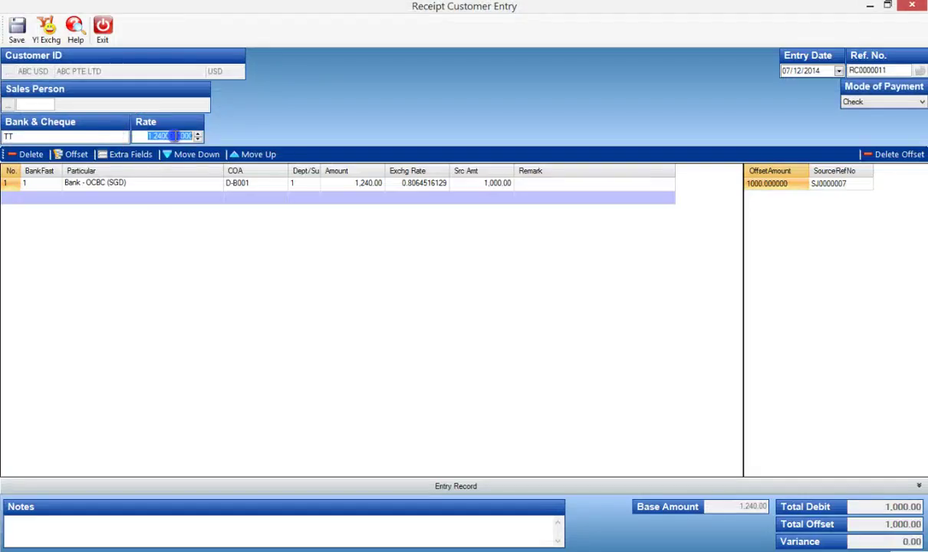
{"action": "type", "text": "1.22"}
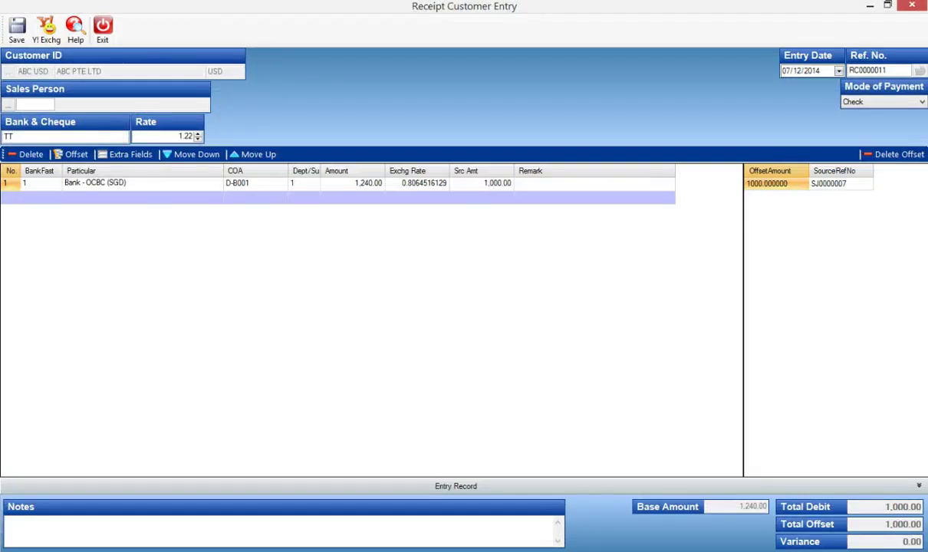
{"action": "key", "text": "Tab"}
{"action": "left_click", "coordinate": [206, 146]}
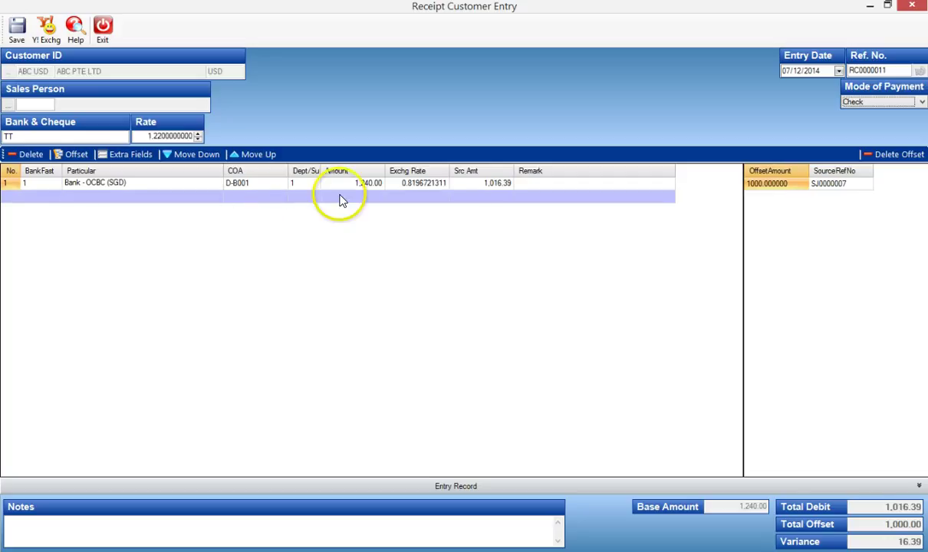
Set the amount of the Bank - OCBC (SGD) receipt line to 1,220.00.
{"action": "key", "text": "Tab"}
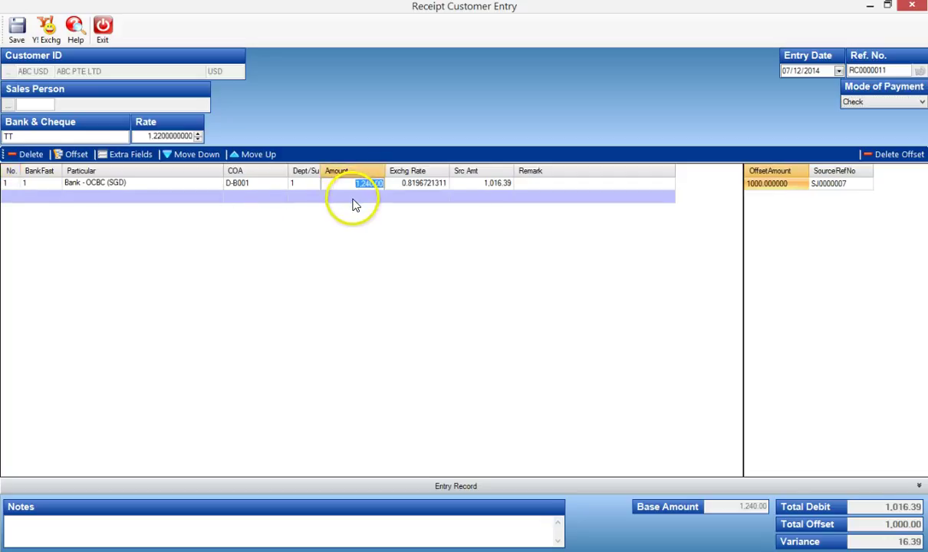
{"action": "key", "text": "Tab"}
{"action": "key", "text": "Tab"}
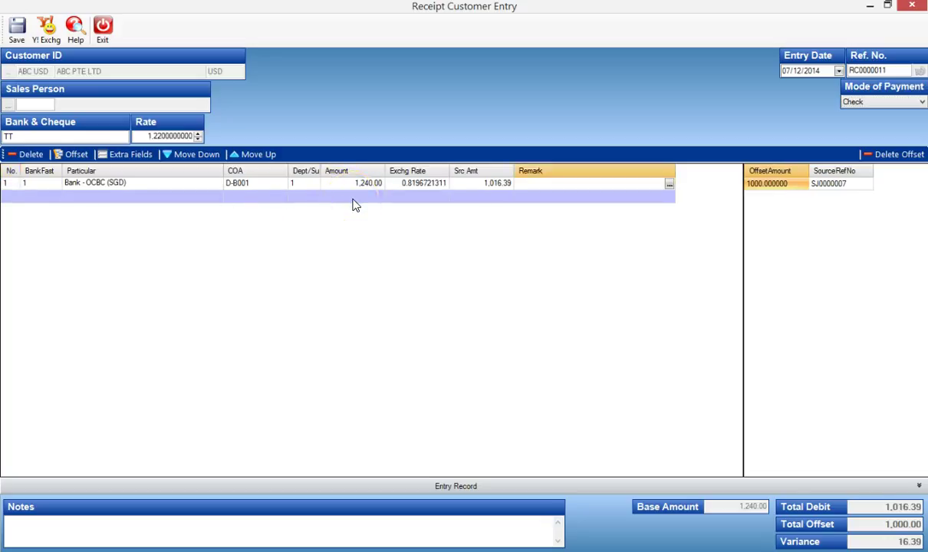
{"action": "left_click", "coordinate": [366, 205]}
{"action": "left_click", "coordinate": [357, 199]}
{"action": "left_click", "coordinate": [342, 186]}
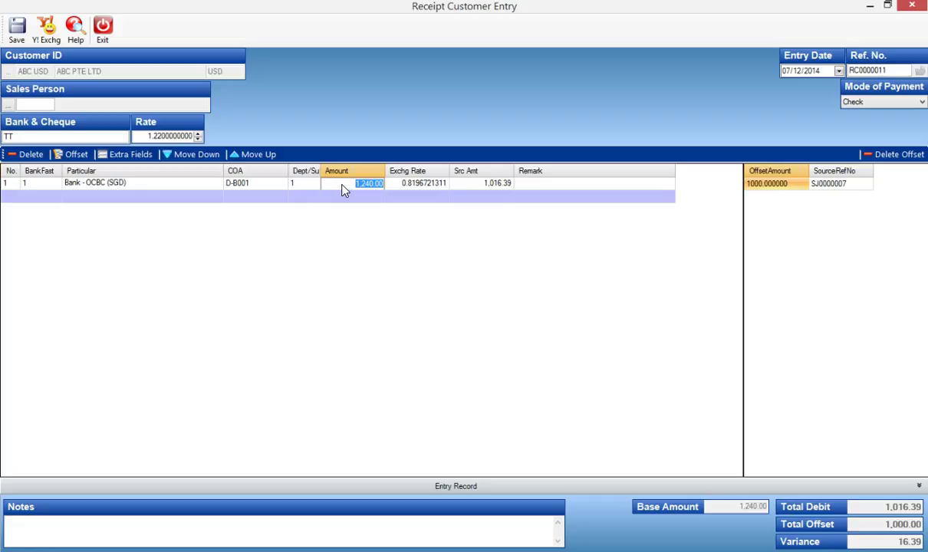
{"action": "key", "text": "Tab"}
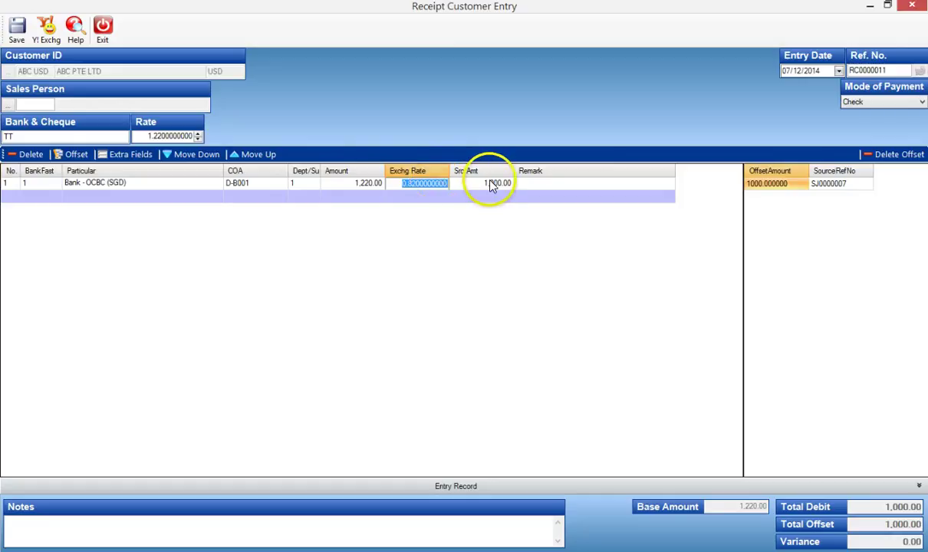
{"action": "key", "text": "Tab"}
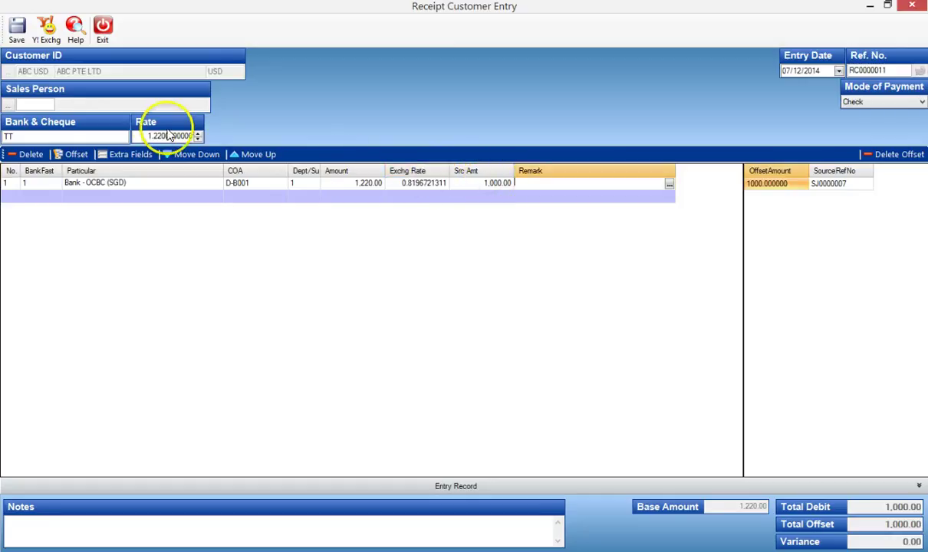
Save the edited receipt with the Print Later option and acknowledge the update.
{"action": "left_click", "coordinate": [17, 31]}
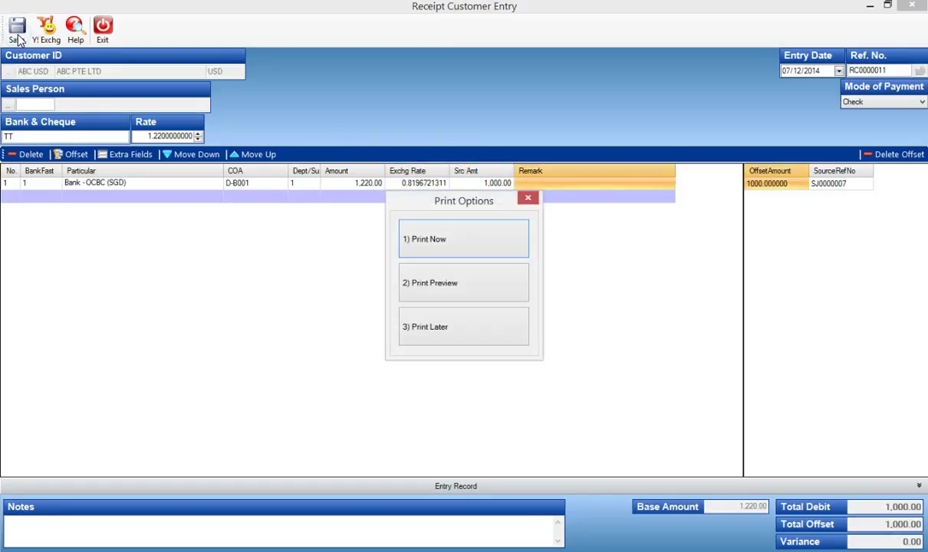
{"action": "left_click", "coordinate": [432, 326]}
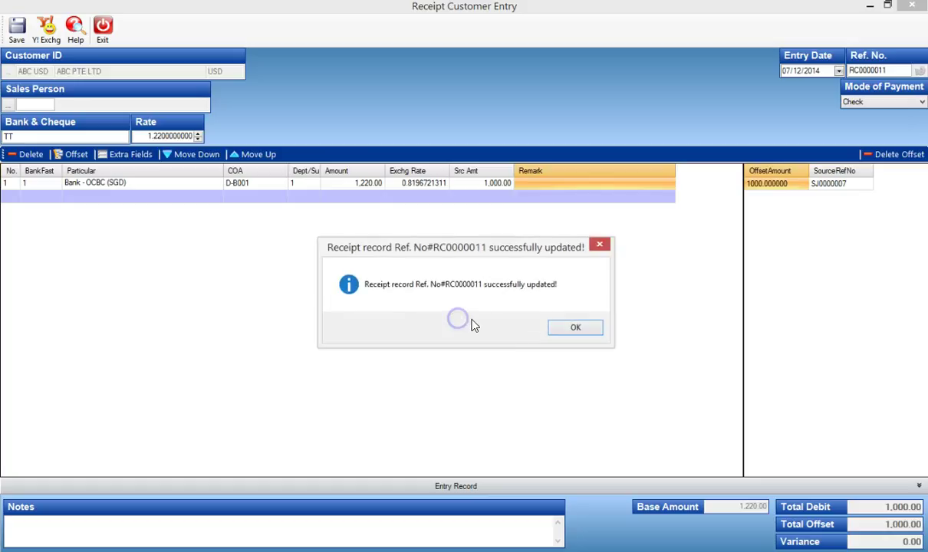
{"action": "left_click", "coordinate": [571, 328]}
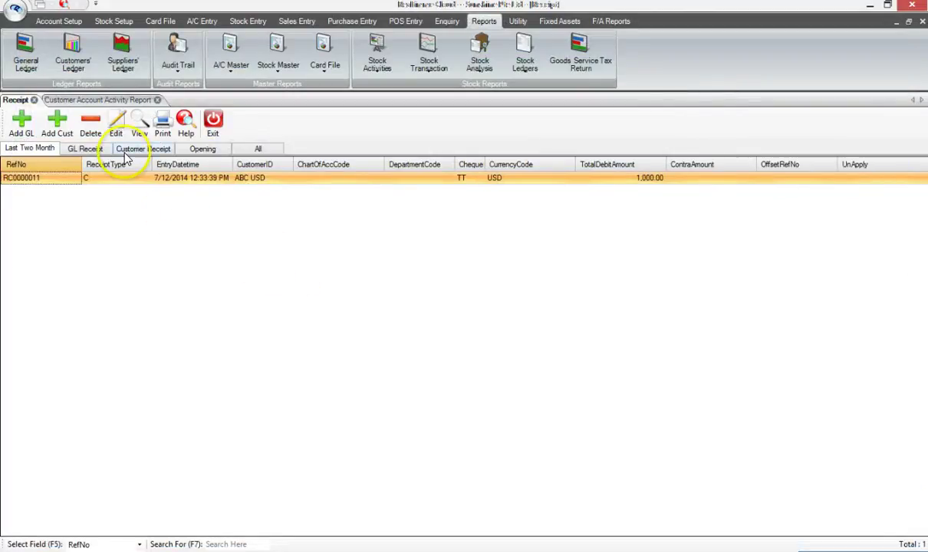
Regenerate the customer account activity report and examine the receipt's amount, the exchange rates and the exchange difference line.
{"action": "left_click", "coordinate": [119, 101]}
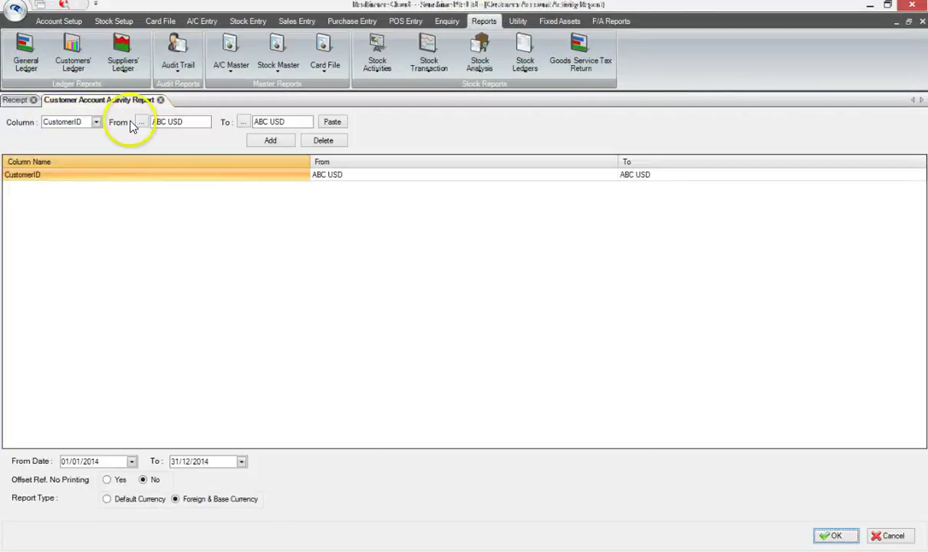
{"action": "left_click", "coordinate": [833, 536]}
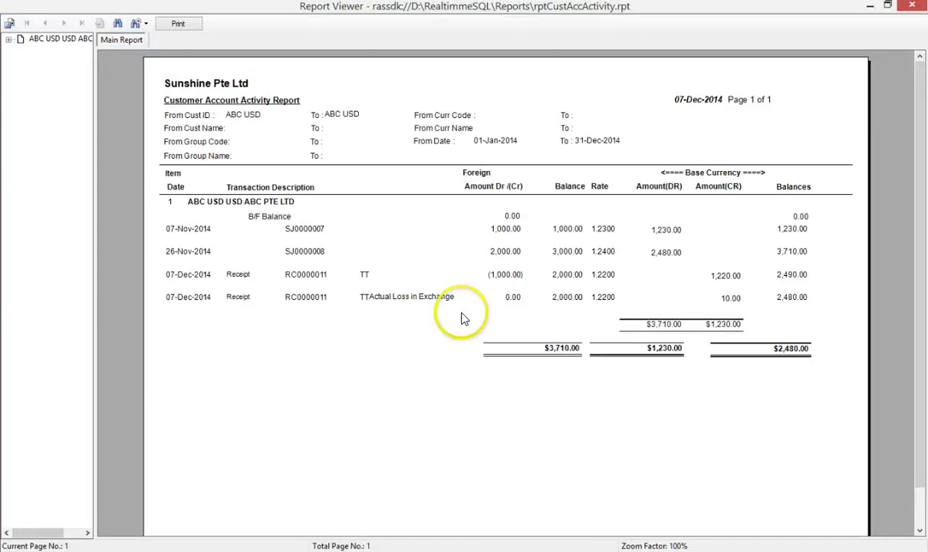
{"action": "left_click", "coordinate": [400, 299]}
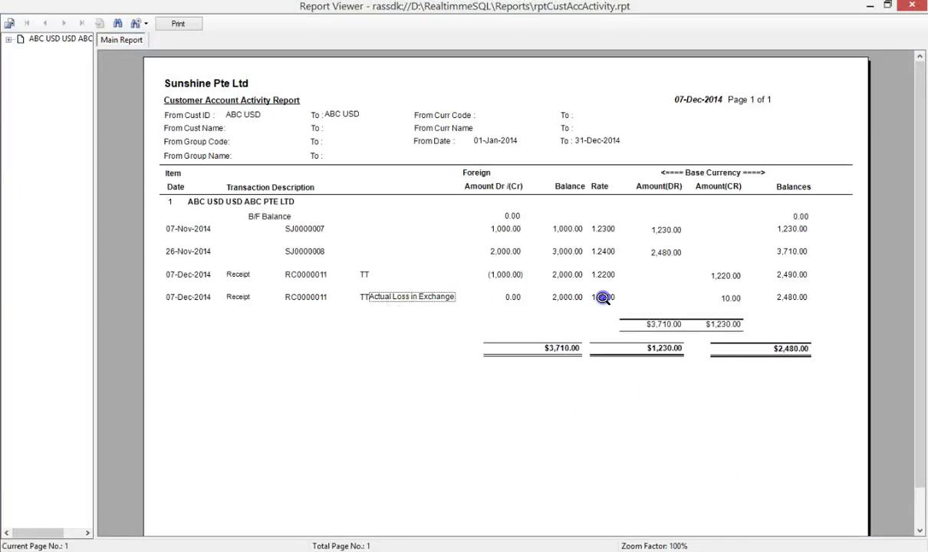
{"action": "left_click", "coordinate": [609, 229]}
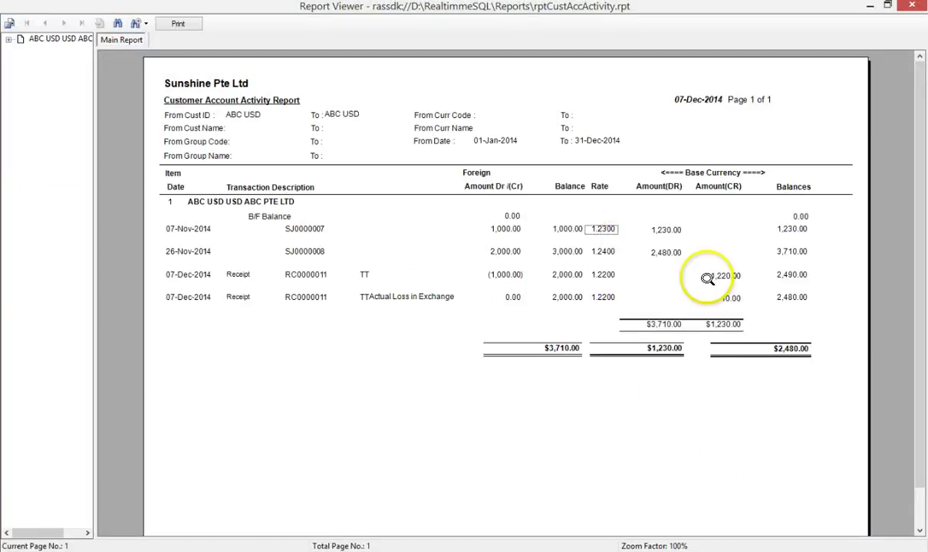
{"action": "left_click", "coordinate": [731, 297]}
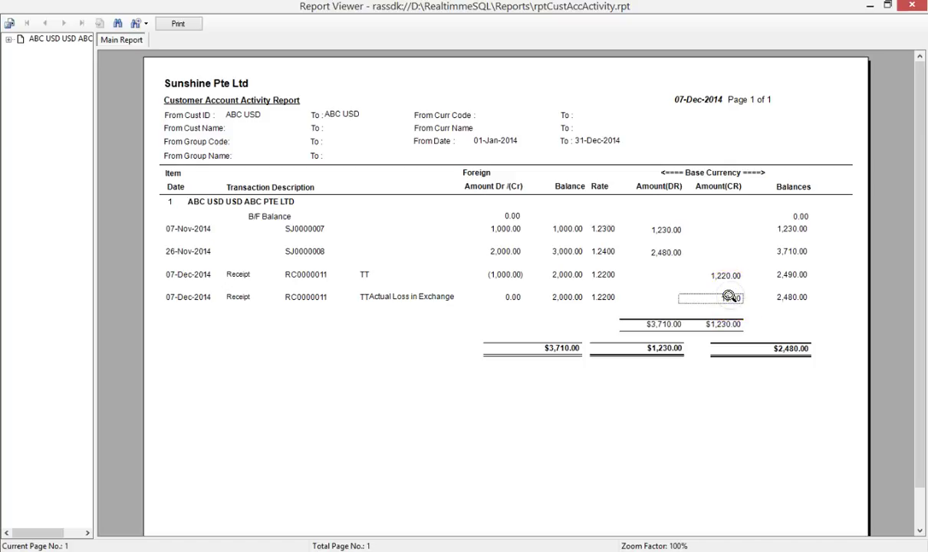
{"action": "left_click", "coordinate": [513, 274]}
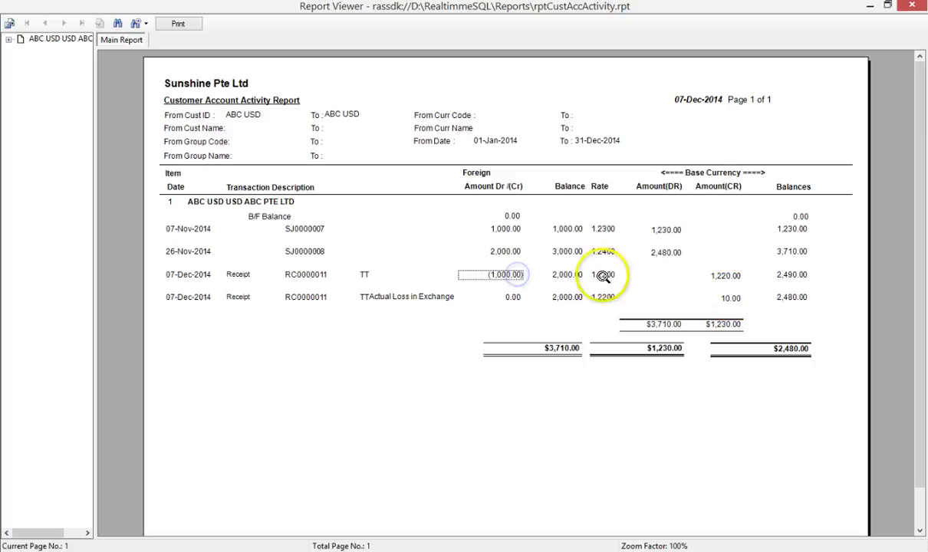
{"action": "left_click", "coordinate": [603, 275]}
{"action": "left_click", "coordinate": [605, 229]}
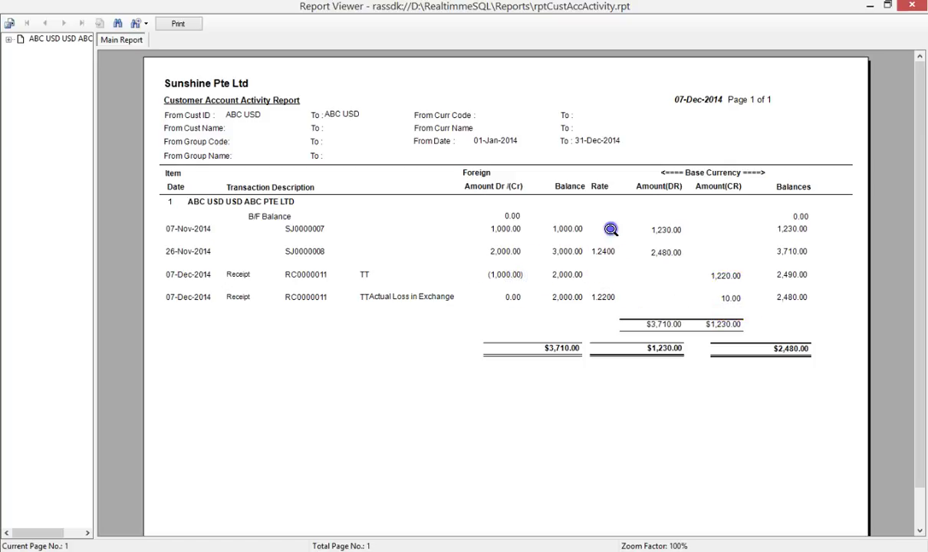
{"action": "left_click", "coordinate": [725, 276]}
{"action": "left_click", "coordinate": [735, 299]}
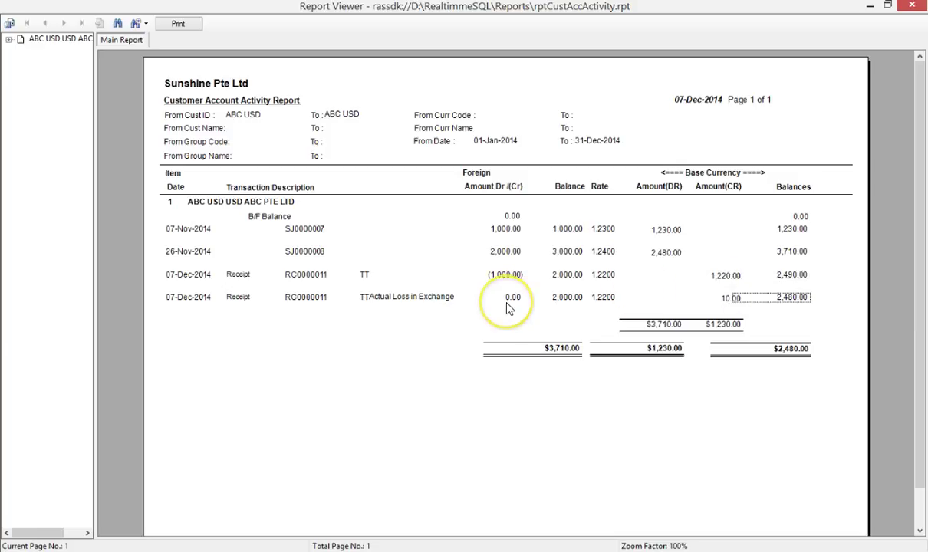
Close the activity report, reopen the ABC USD customer receipt for editing and delete its Bank - OCBC (SGD) line.
{"action": "key", "text": "alt+F4"}
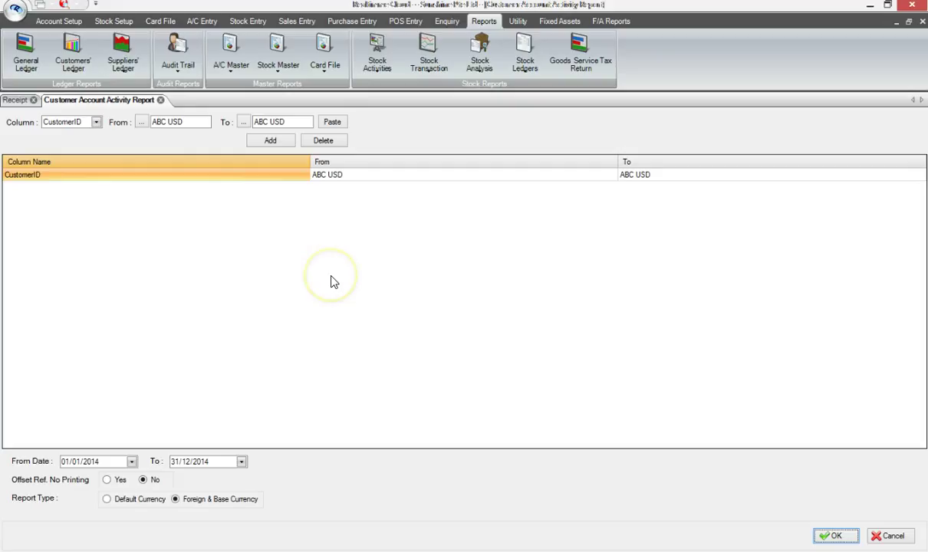
{"action": "key", "text": "ctrl+F4"}
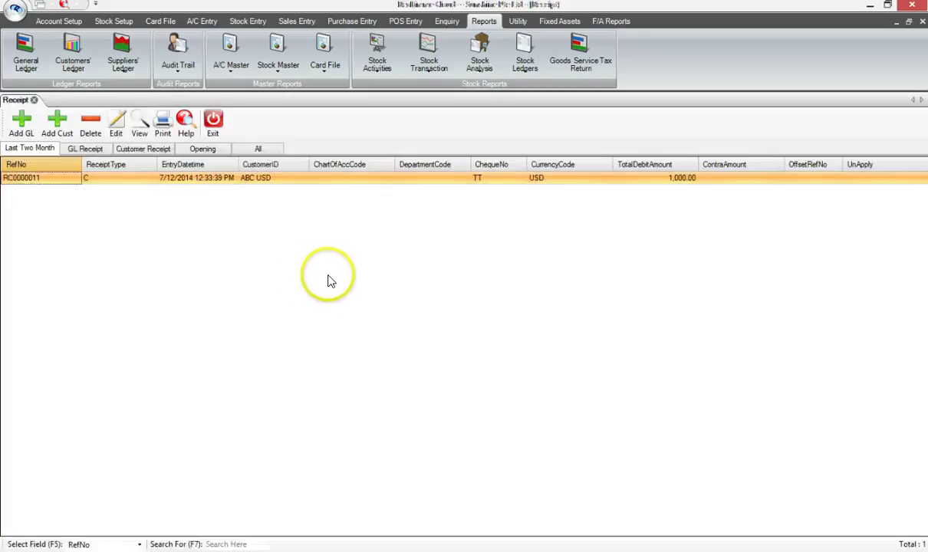
{"action": "left_click", "coordinate": [218, 186]}
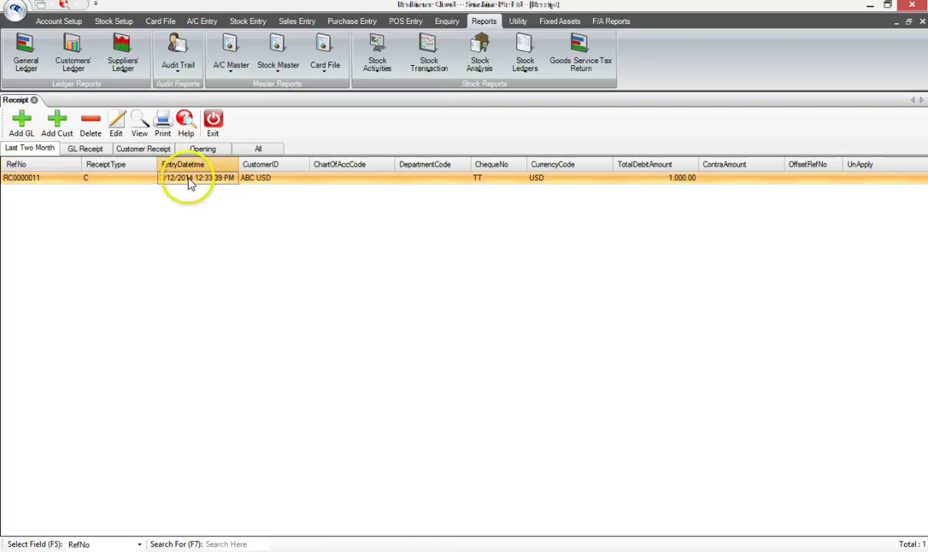
{"action": "left_click", "coordinate": [116, 123]}
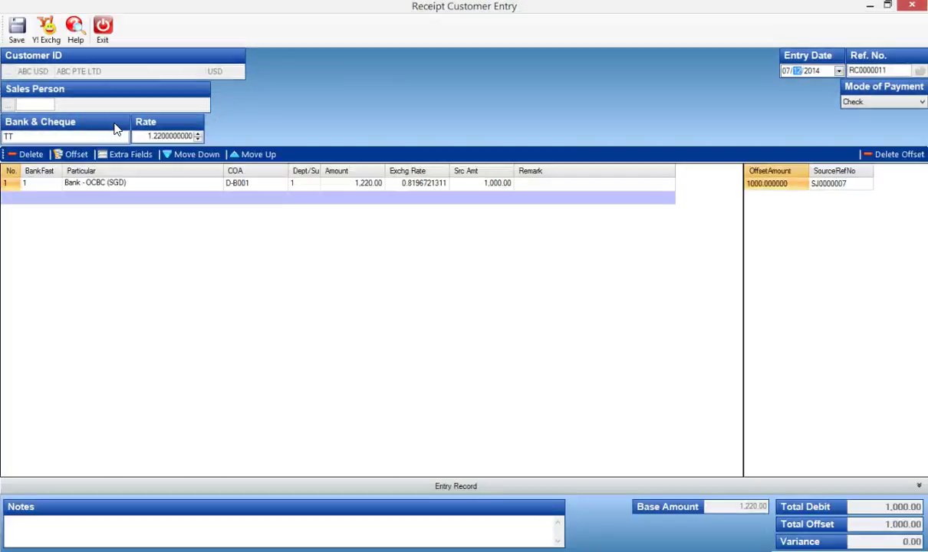
{"action": "left_click", "coordinate": [116, 132]}
{"action": "left_click", "coordinate": [156, 138]}
{"action": "left_click", "coordinate": [30, 156]}
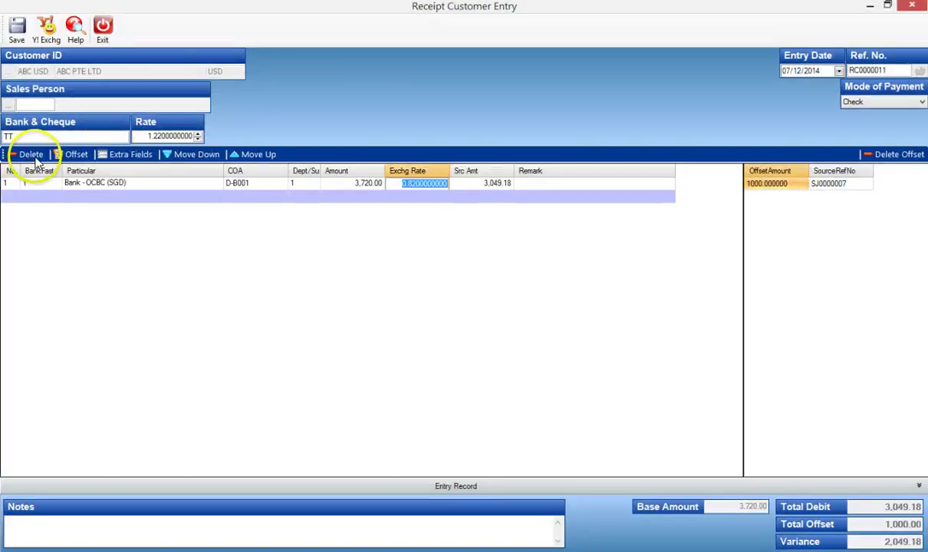
Set the receipt's exchange rate to 1.25.
{"action": "left_click_drag", "start_coordinate": [161, 139], "coordinate": [141, 139]}
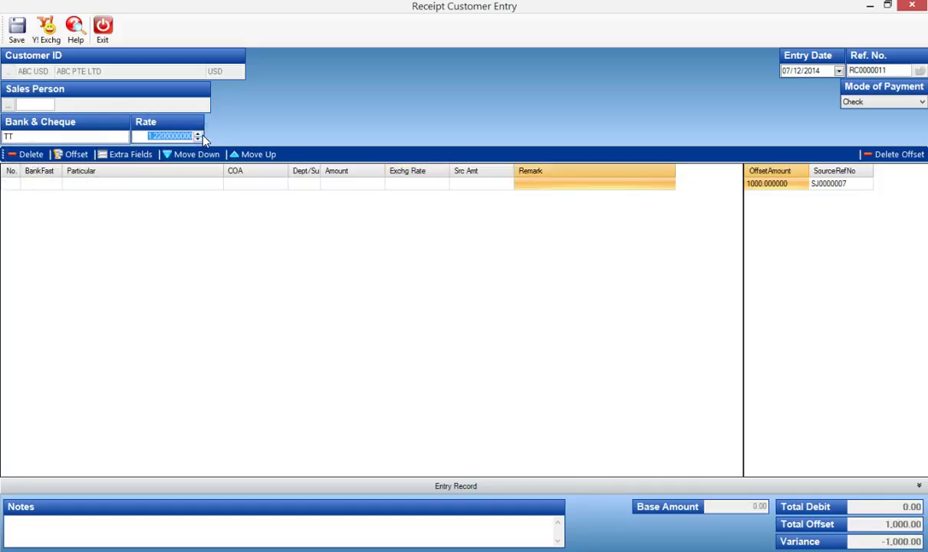
{"action": "left_click", "coordinate": [142, 135]}
{"action": "type", "text": "1"}
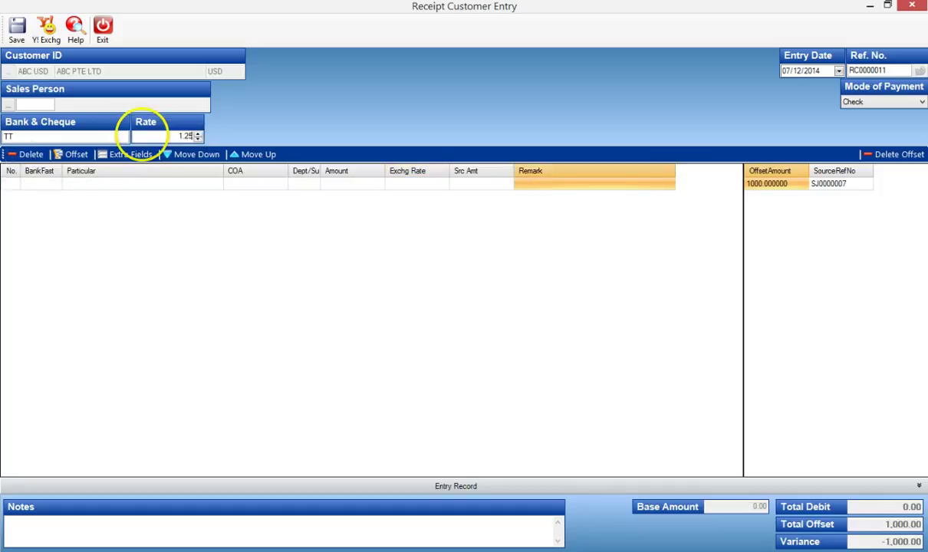
{"action": "type", "text": ".25"}
{"action": "key", "text": "Tab"}
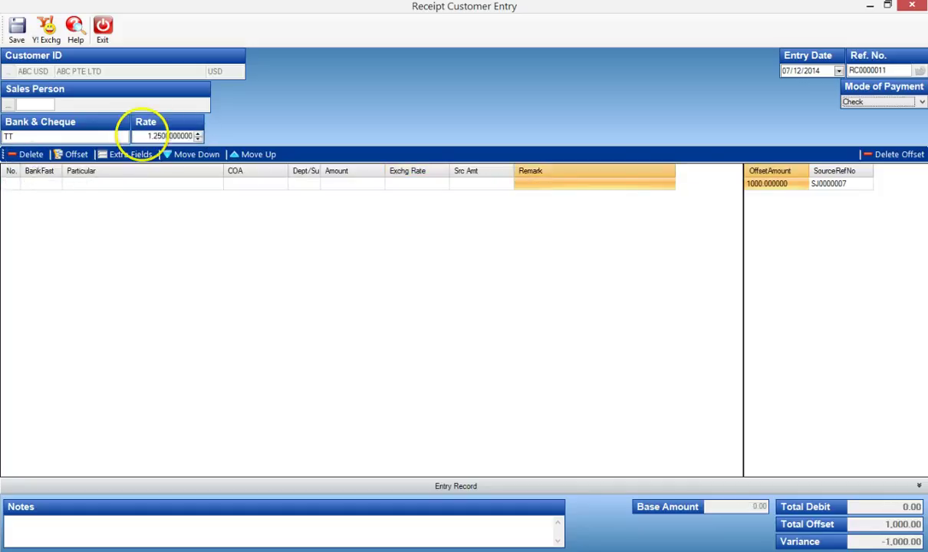
Add a Bank - OCBC (SGD) receipt line using BankFast code 1 with an amount of 3,750.00.
{"action": "left_click", "coordinate": [47, 184]}
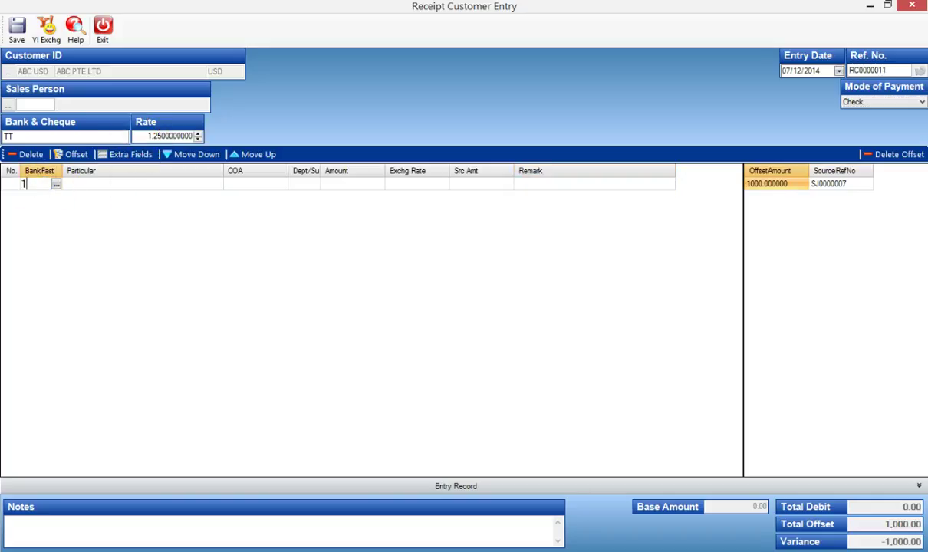
{"action": "type", "text": "1"}
{"action": "key", "text": "Tab"}
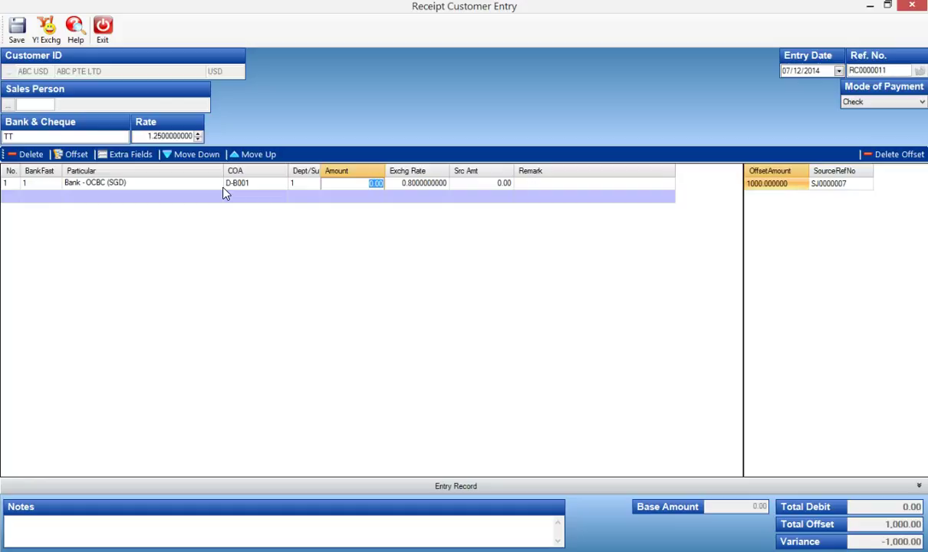
{"action": "type", "text": "3750"}
{"action": "key", "text": "Tab"}
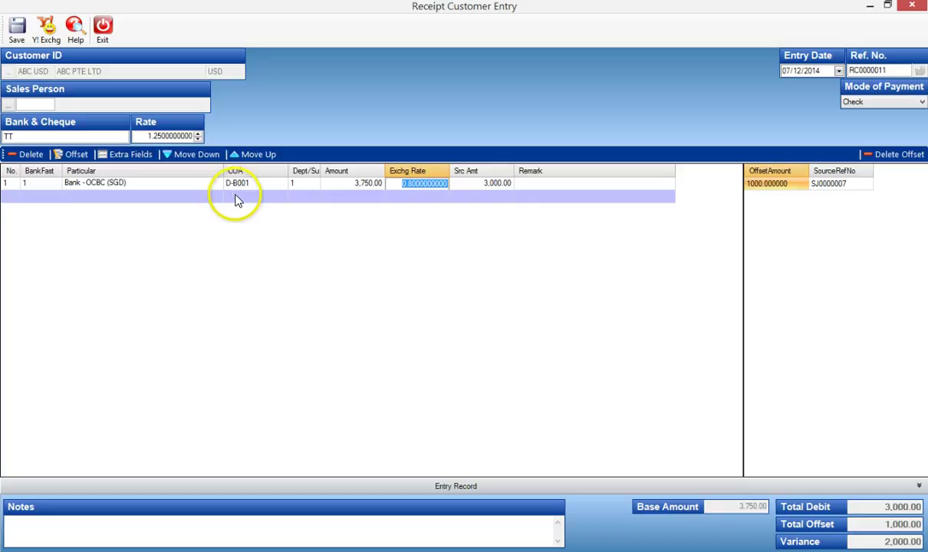
Offset the receipt against both invoices, applying 1,000 to SJ0000007 and 2,000 to SJ0000008.
{"action": "left_click", "coordinate": [77, 155]}
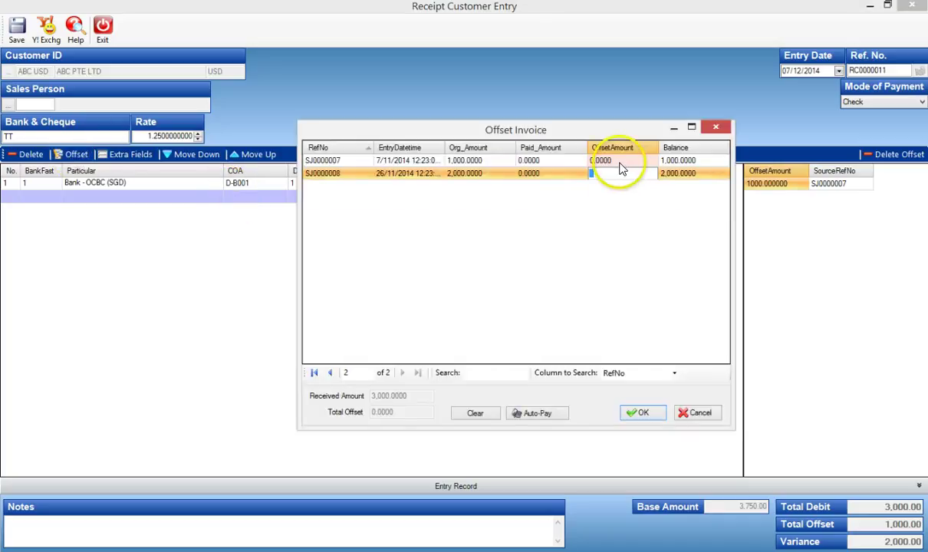
{"action": "left_click", "coordinate": [620, 160]}
{"action": "left_click", "coordinate": [613, 173]}
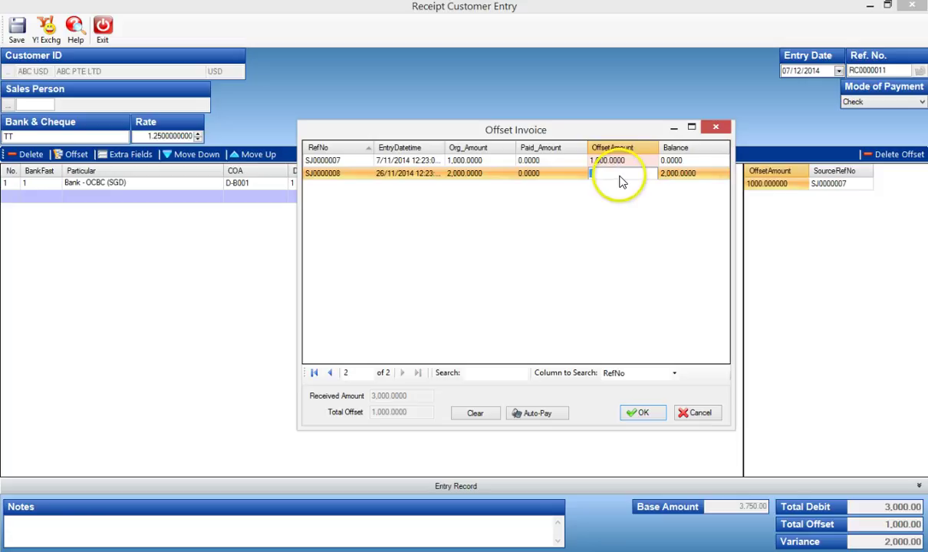
{"action": "left_click", "coordinate": [591, 176]}
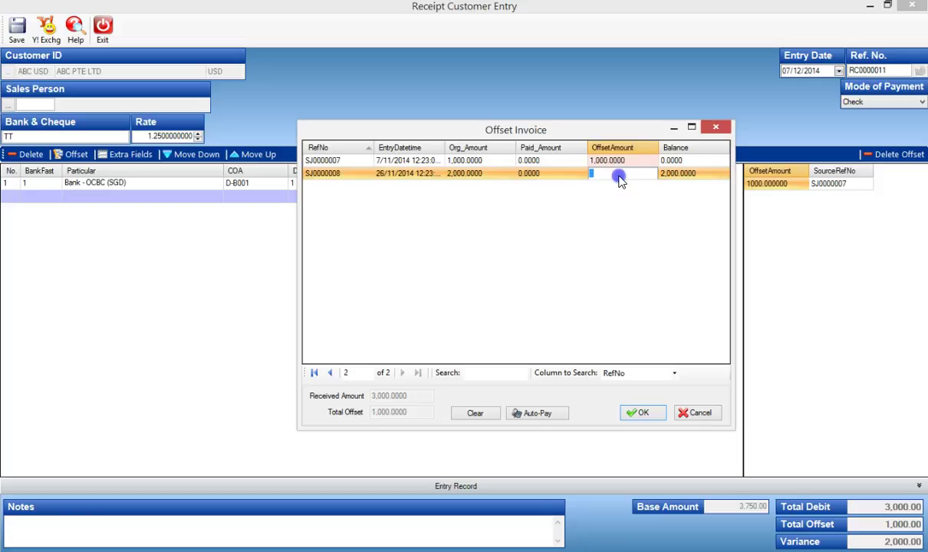
{"action": "left_click", "coordinate": [649, 412]}
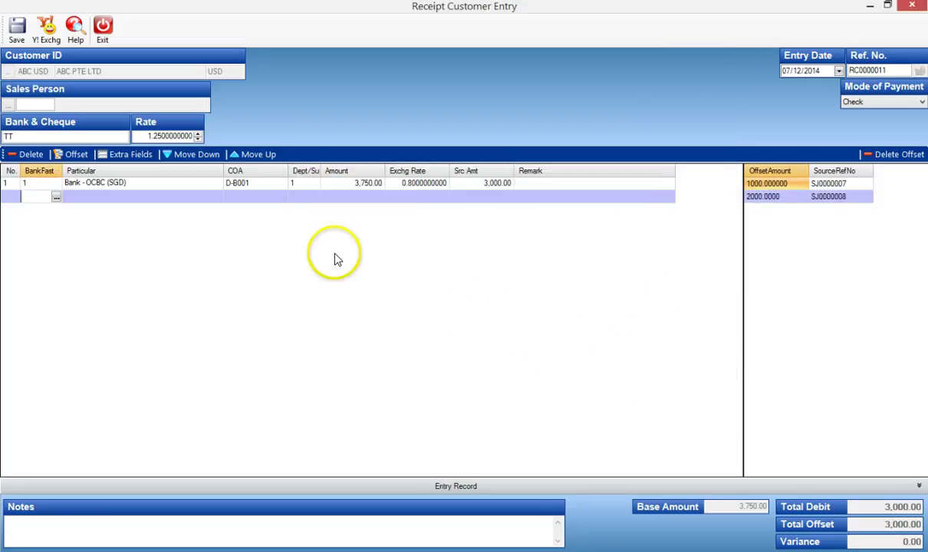
Save the receipt with the Print Later option and acknowledge the update.
{"action": "left_click", "coordinate": [17, 27]}
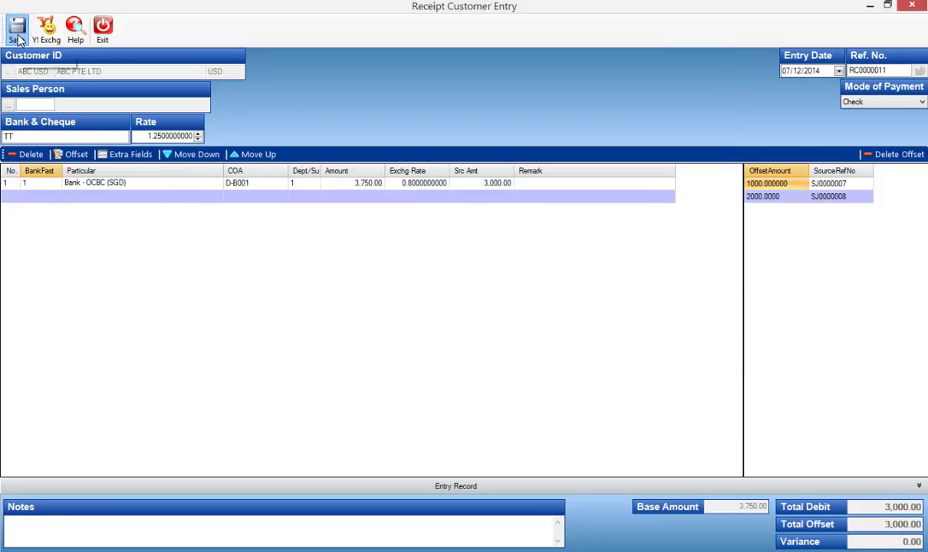
{"action": "left_click", "coordinate": [450, 338]}
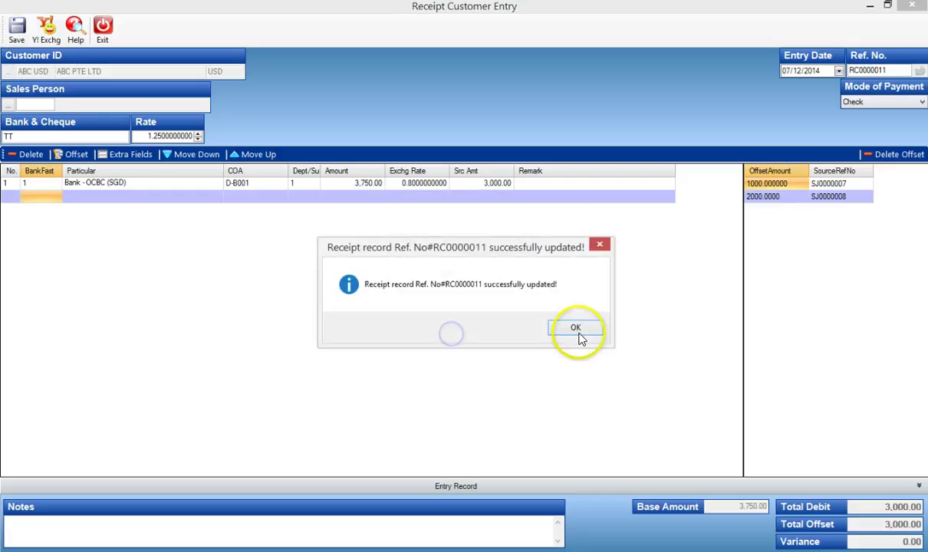
{"action": "left_click", "coordinate": [581, 330]}
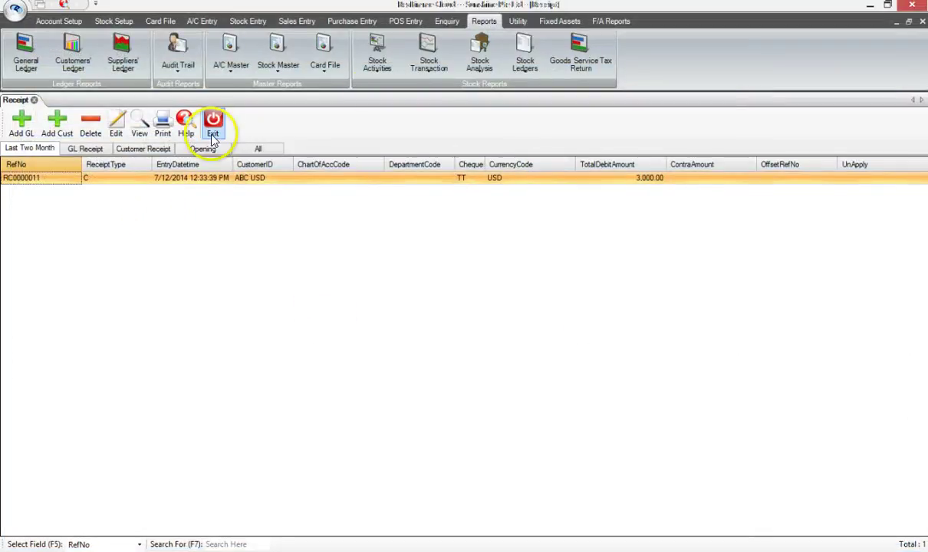
Open the Customer Account Activity Report and add a CustomerID filter from ABC USD to ABC USD.
{"action": "left_click", "coordinate": [73, 57]}
{"action": "left_click", "coordinate": [100, 167]}
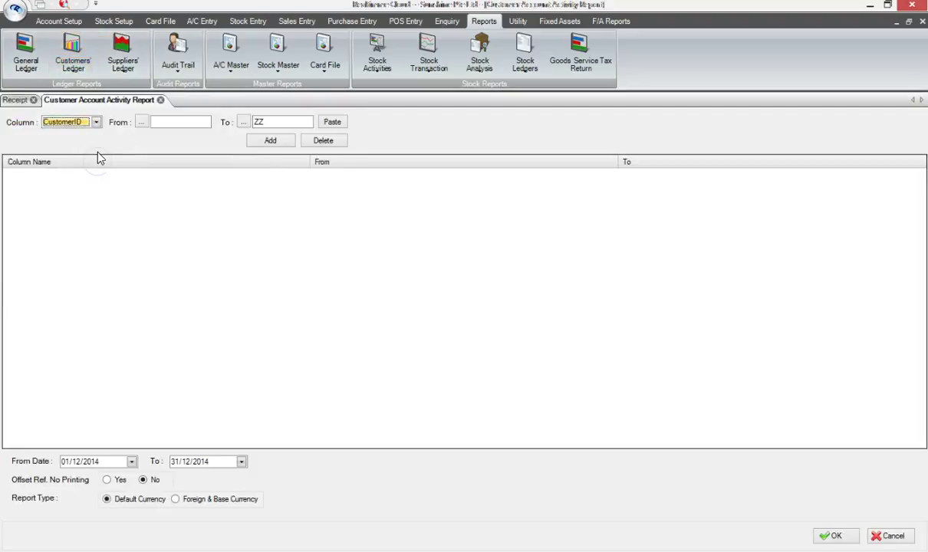
{"action": "left_click", "coordinate": [159, 123]}
{"action": "type", "text": "AB"}
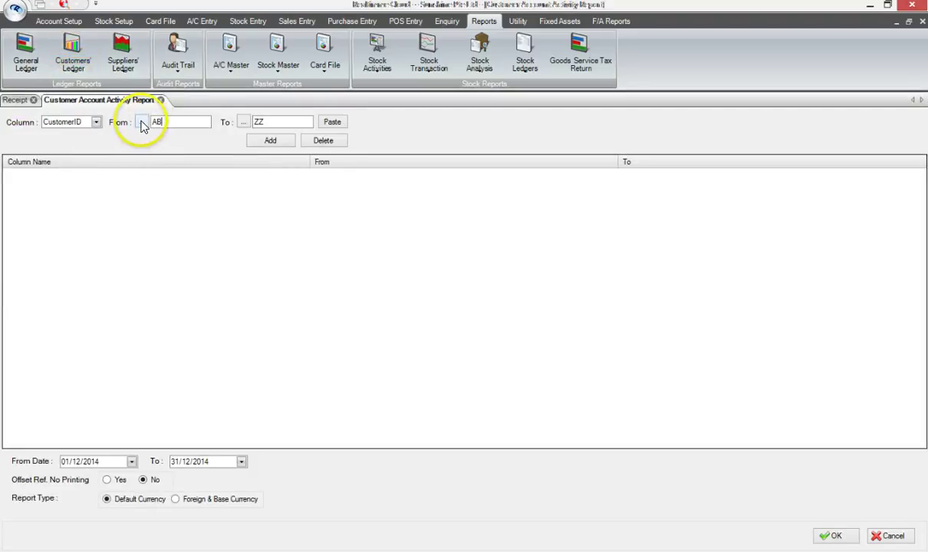
{"action": "left_click", "coordinate": [141, 123]}
{"action": "double_click", "coordinate": [299, 173]}
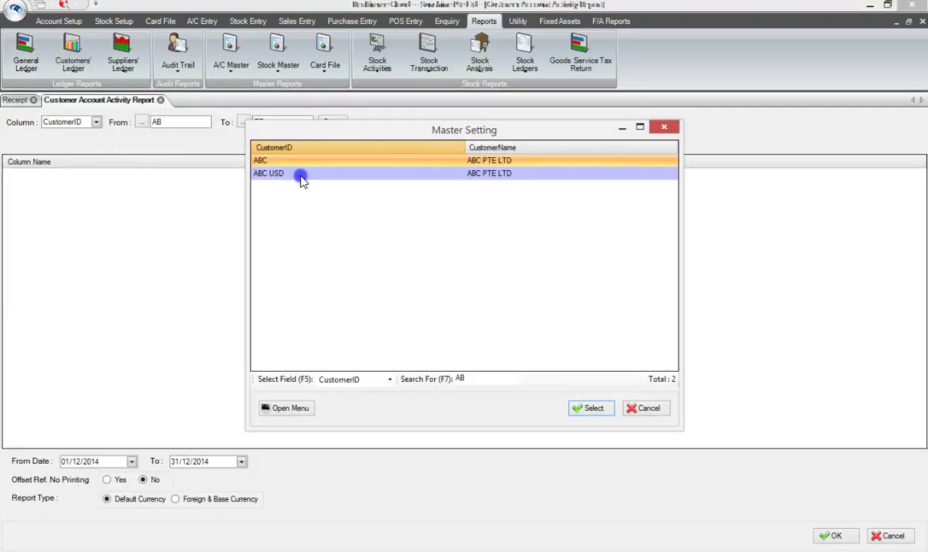
{"action": "left_click", "coordinate": [332, 121]}
{"action": "left_click", "coordinate": [270, 141]}
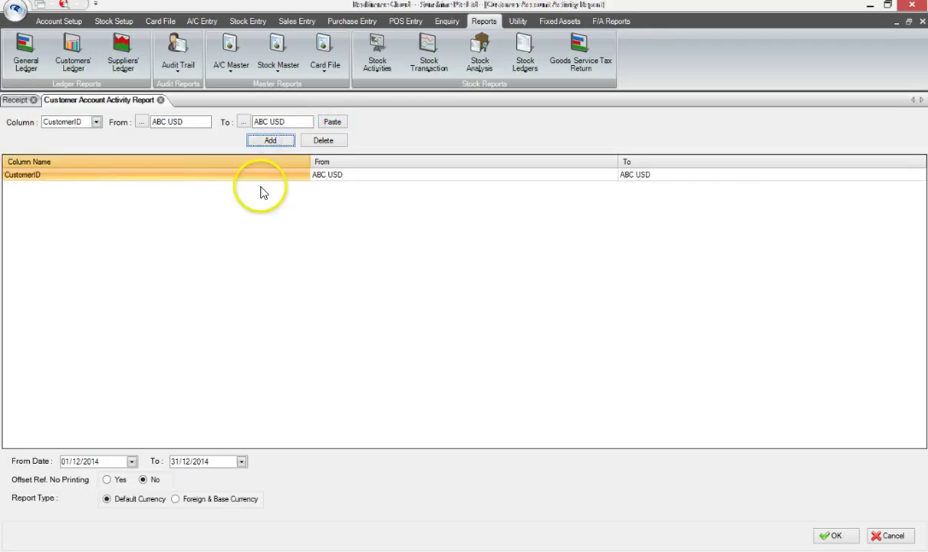
Generate the report from 01/01/2014 in Foreign & Base Currency and examine the receipt's rate and exchange difference line.
{"action": "left_click", "coordinate": [76, 463]}
{"action": "type", "text": "01"}
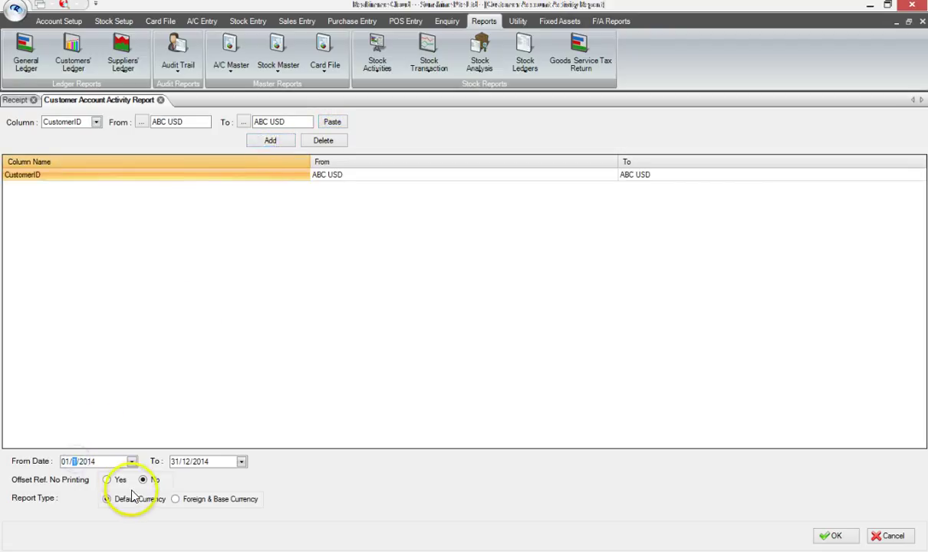
{"action": "left_click", "coordinate": [215, 499]}
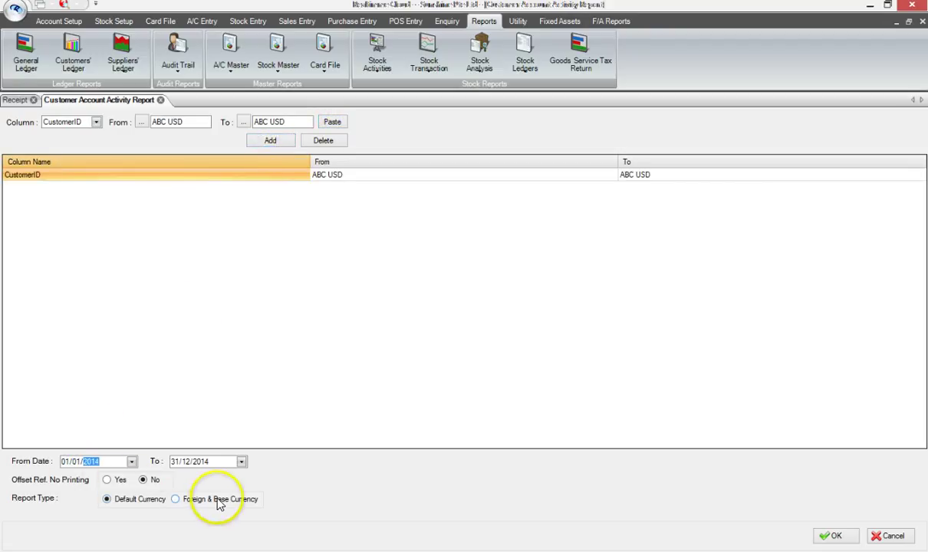
{"action": "left_click", "coordinate": [832, 536]}
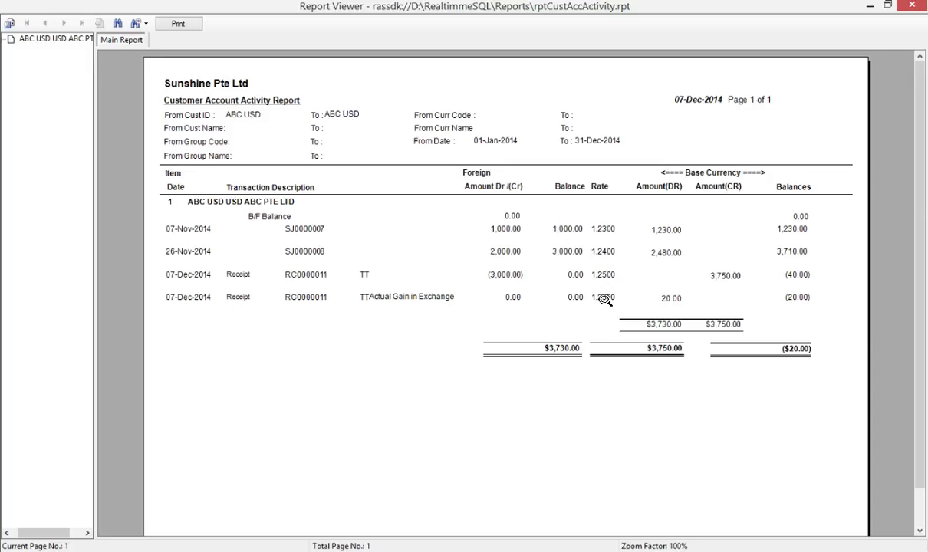
{"action": "left_click", "coordinate": [610, 274]}
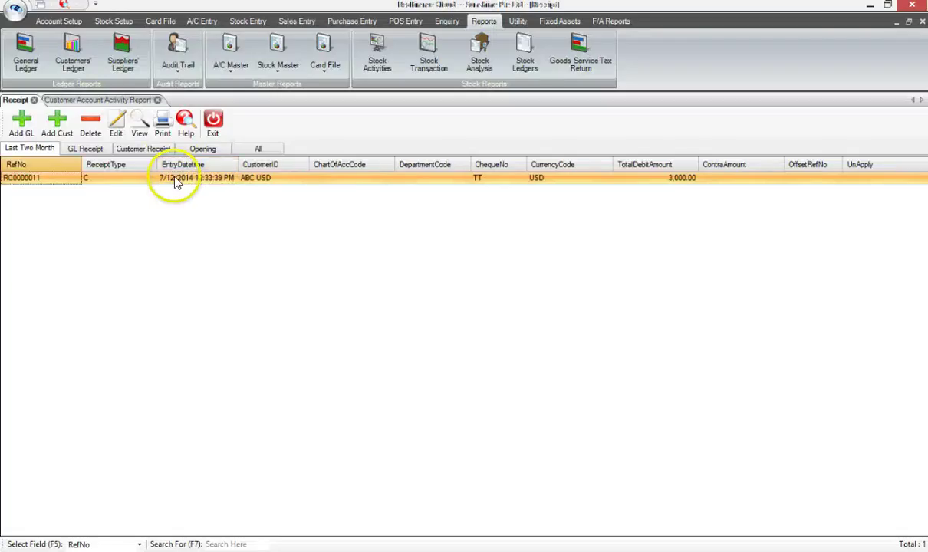
Reopen the ABC USD customer receipt for editing and set its exchange rate to 1.235.
{"action": "left_click", "coordinate": [121, 127]}
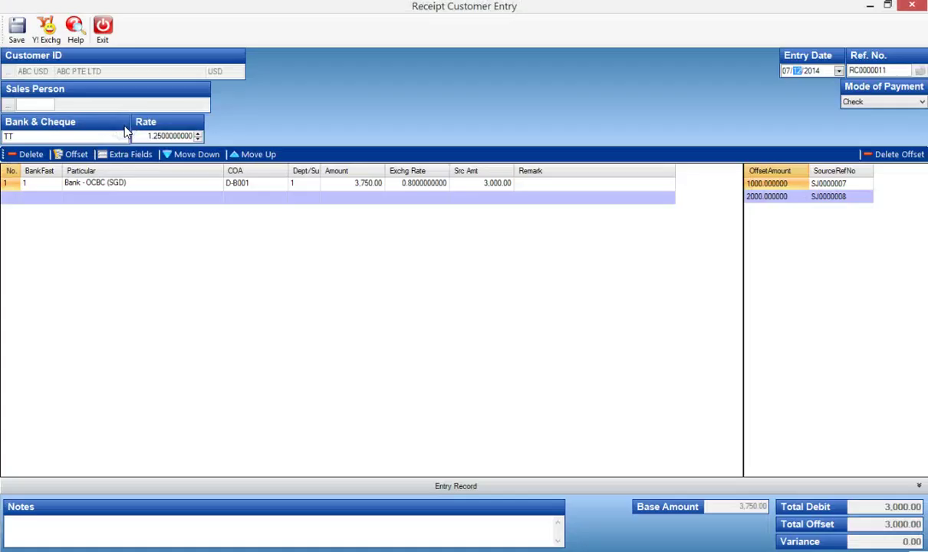
{"action": "left_click_drag", "start_coordinate": [153, 131], "coordinate": [234, 138]}
{"action": "type", "text": "1.235"}
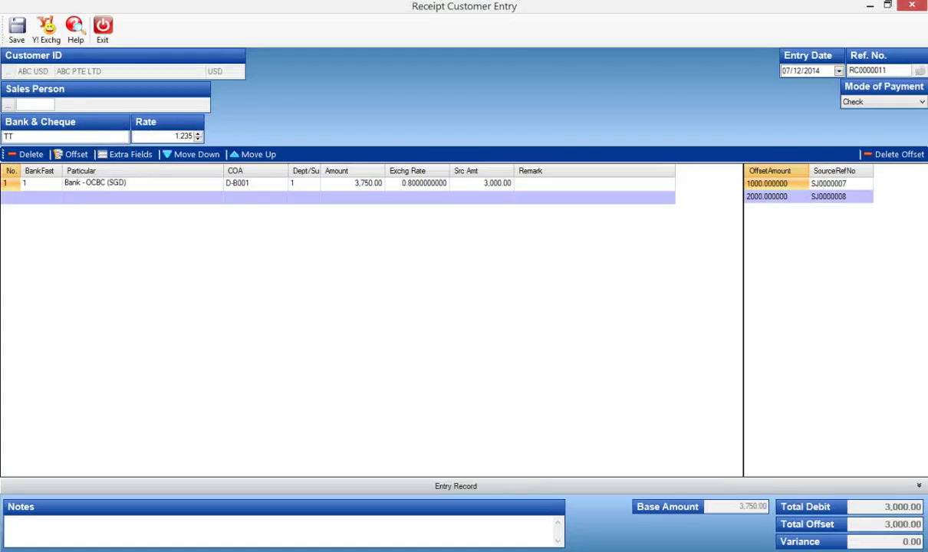
{"action": "key", "text": "Tab"}
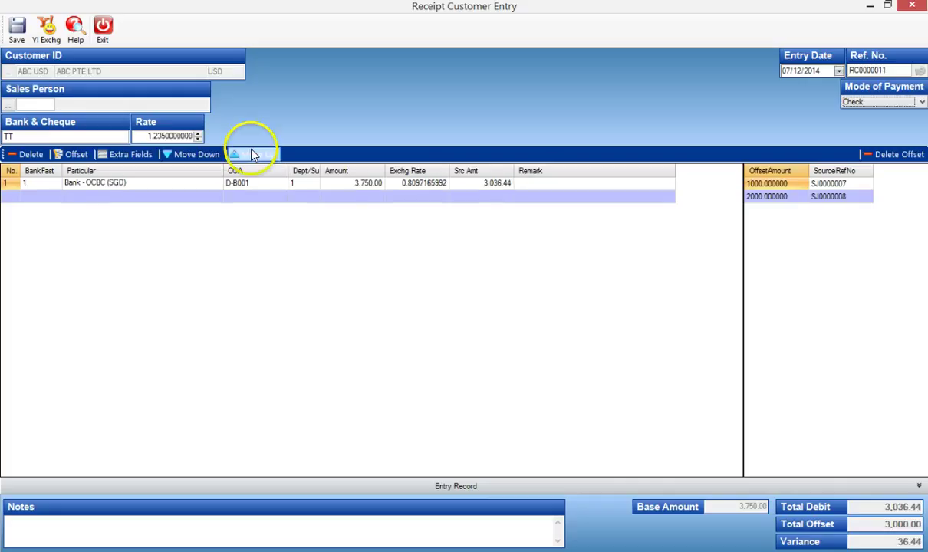
Set the amount of the Bank - OCBC (SGD) receipt line to 3,705.00.
{"action": "left_click", "coordinate": [338, 186]}
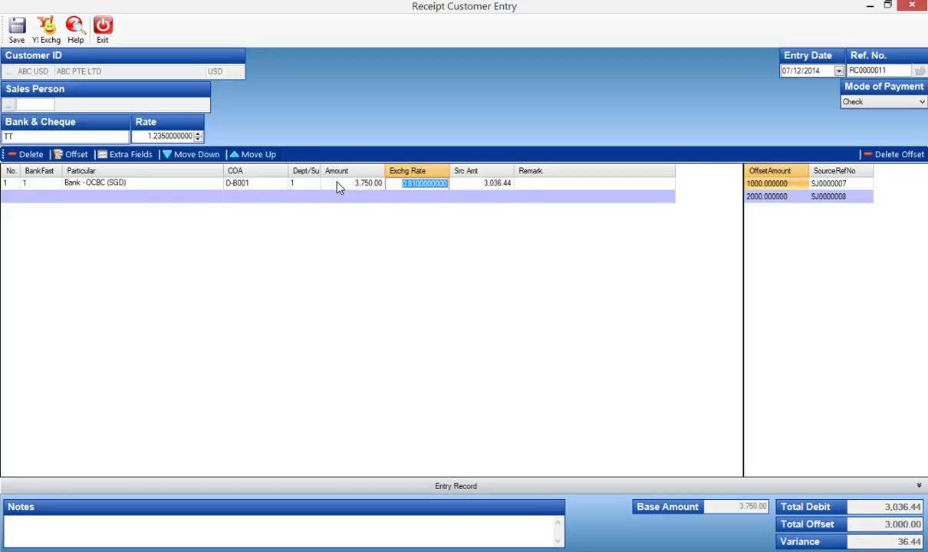
{"action": "left_click", "coordinate": [339, 187]}
{"action": "type", "text": "3705"}
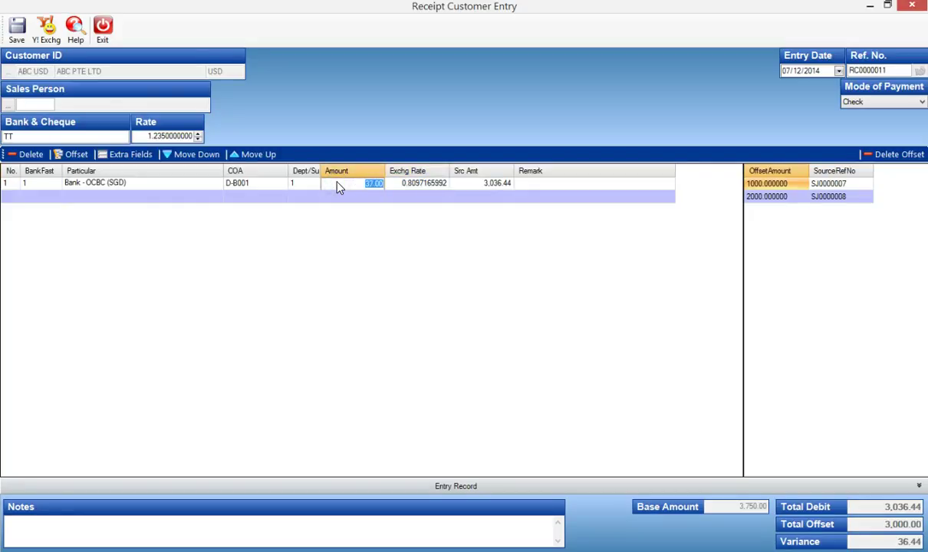
{"action": "key", "text": "Tab"}
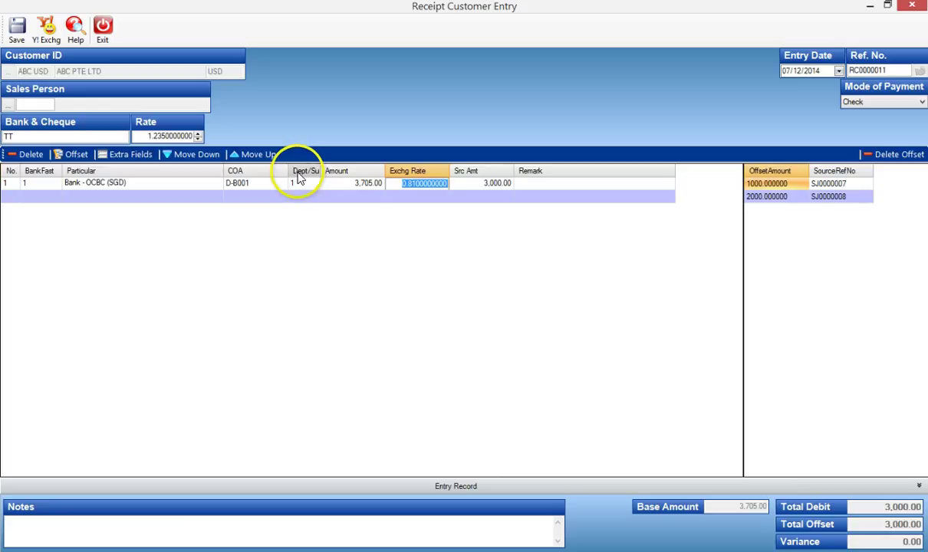
Reconfirm the receipt's invoice offsets of 1,000 against SJ0000007 and 2,000 against SJ0000008.
{"action": "left_click", "coordinate": [77, 155]}
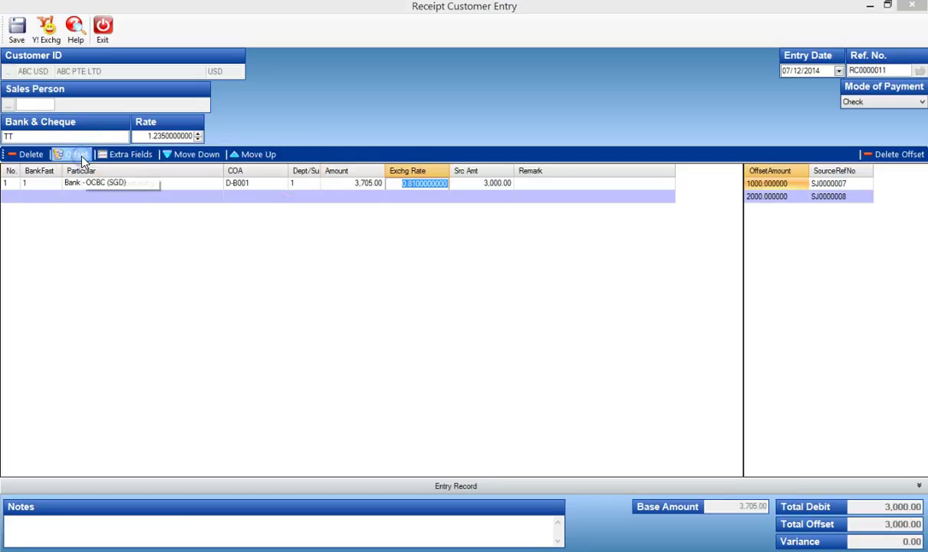
{"action": "left_click", "coordinate": [633, 162]}
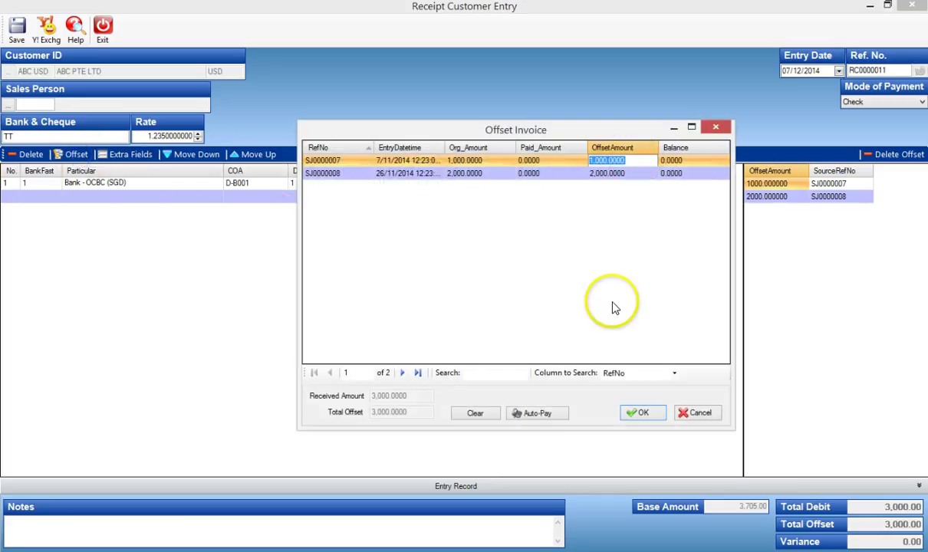
{"action": "left_click", "coordinate": [641, 414]}
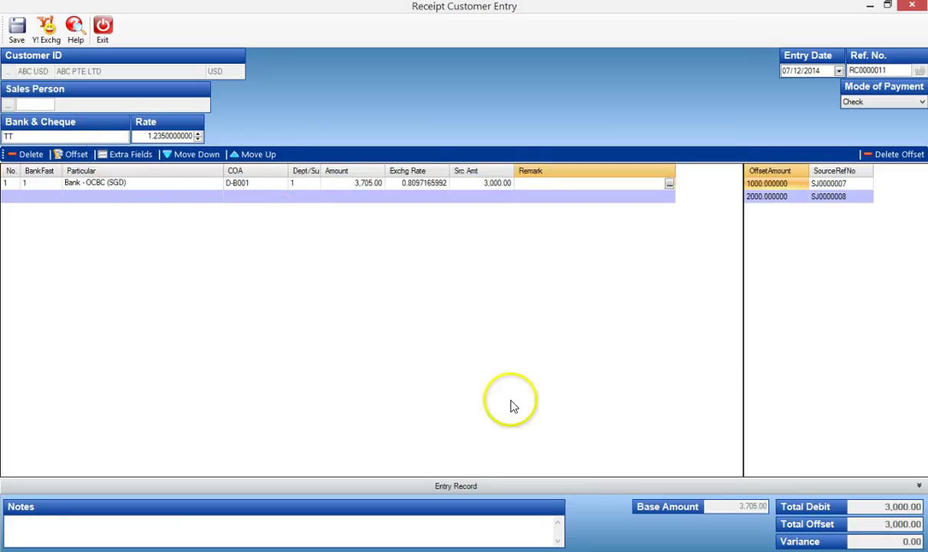
Save the updated customer receipt and choose to print it later.
{"action": "left_click", "coordinate": [15, 32]}
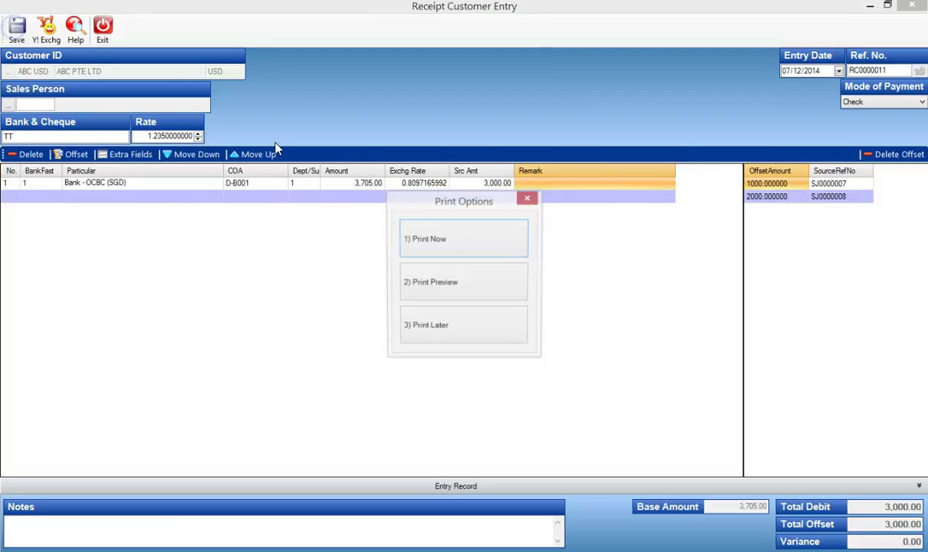
{"action": "left_click", "coordinate": [452, 319]}
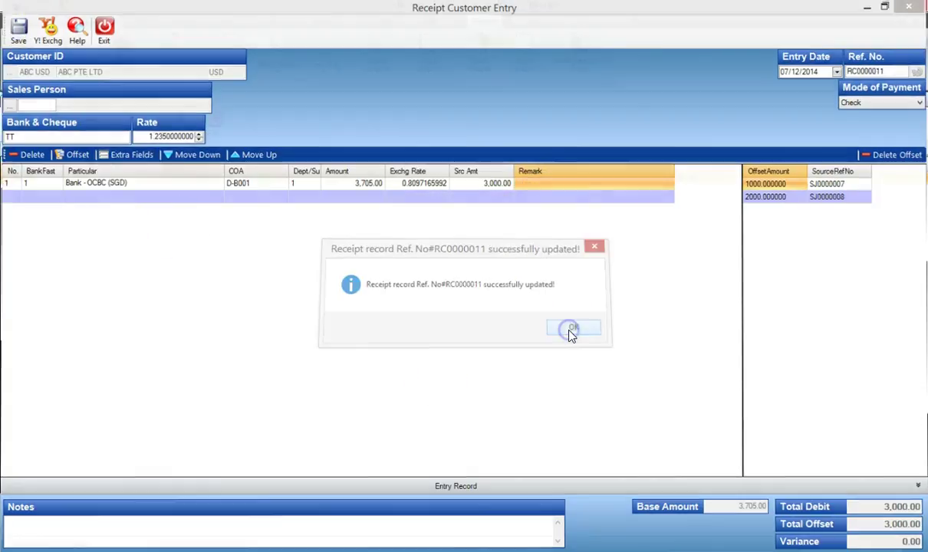
{"action": "left_click", "coordinate": [574, 330]}
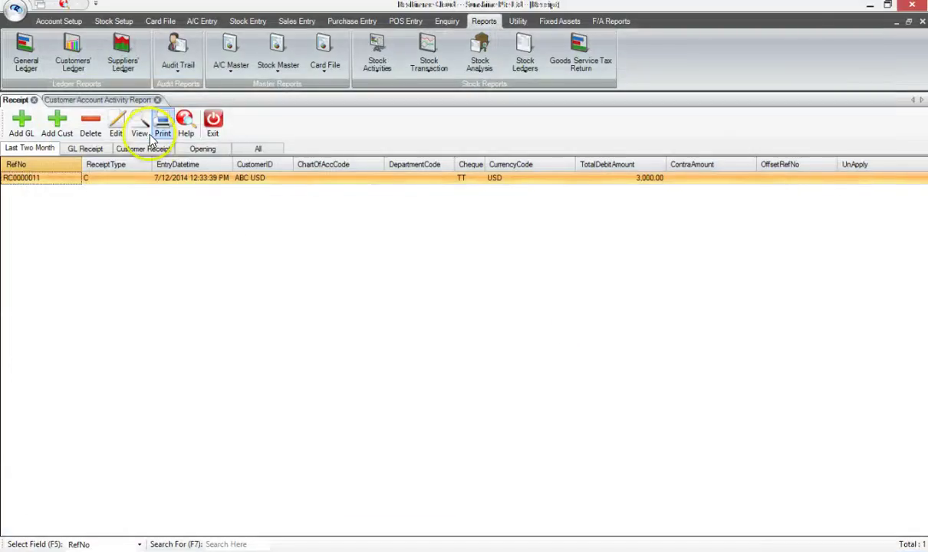
Regenerate the Customer Account Activity Report for ABC USD, compare the invoice and receipt rates with the exchange gain and loss lines, and close it.
{"action": "left_click", "coordinate": [118, 101]}
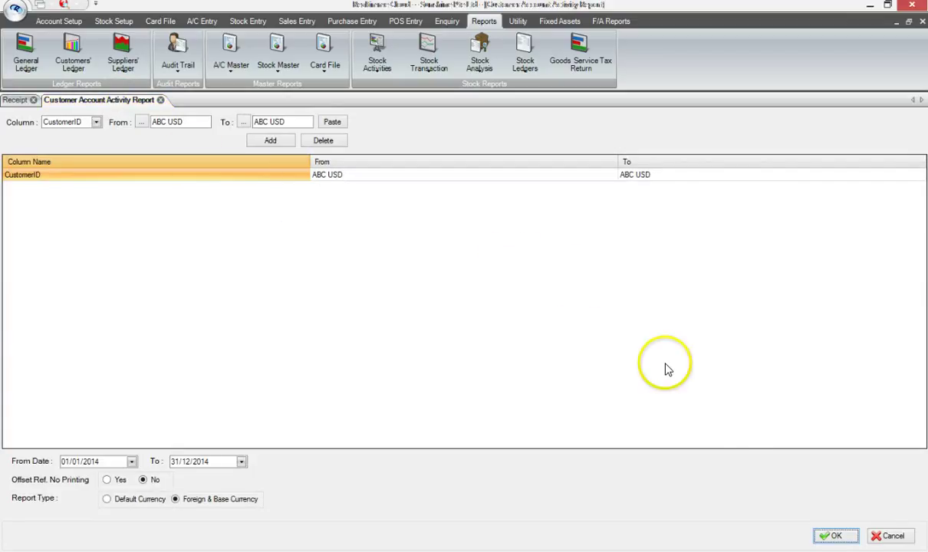
{"action": "left_click", "coordinate": [834, 536]}
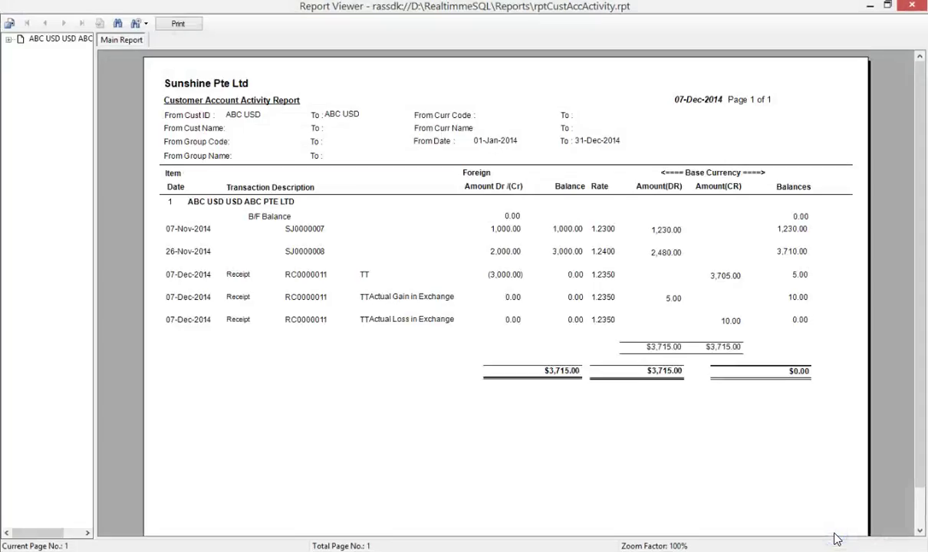
{"action": "left_click", "coordinate": [606, 298]}
{"action": "left_click", "coordinate": [611, 252]}
{"action": "left_click", "coordinate": [606, 229]}
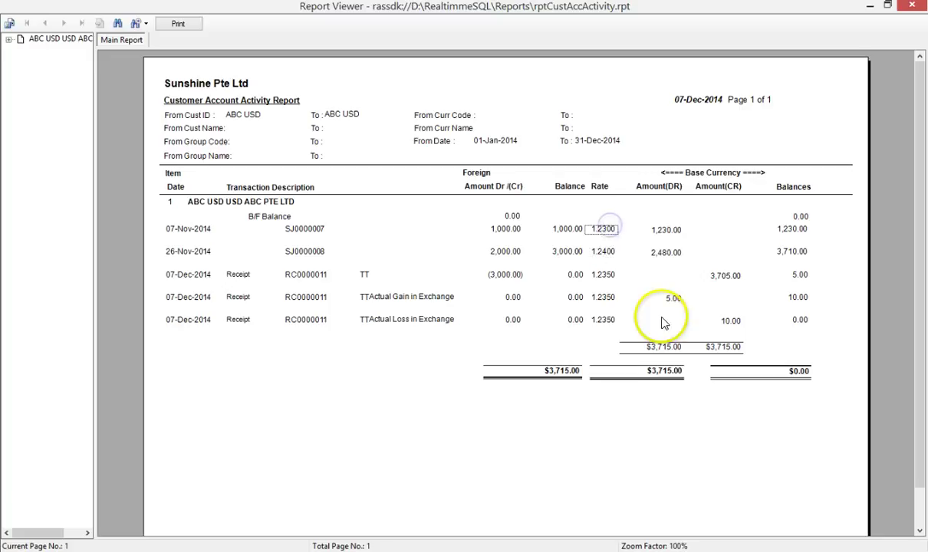
{"action": "left_click", "coordinate": [667, 299]}
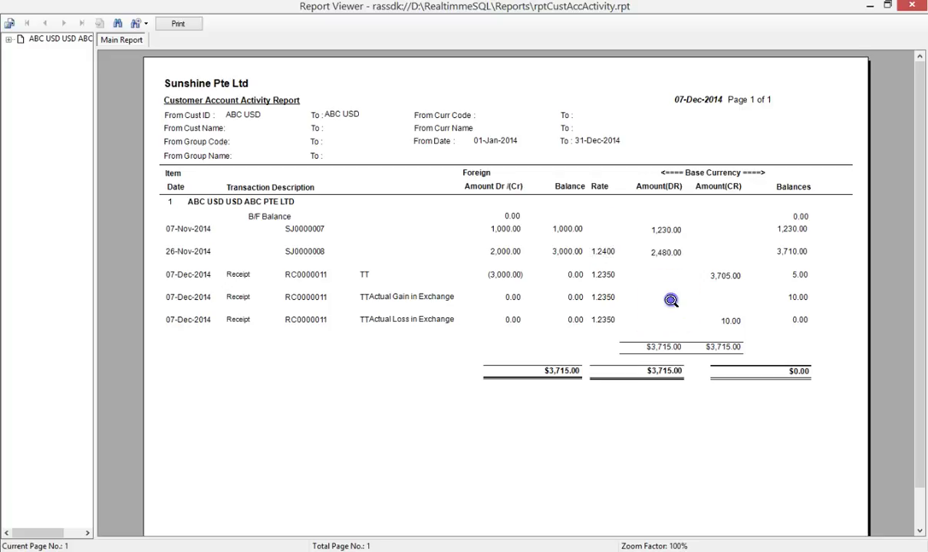
{"action": "left_click", "coordinate": [733, 323]}
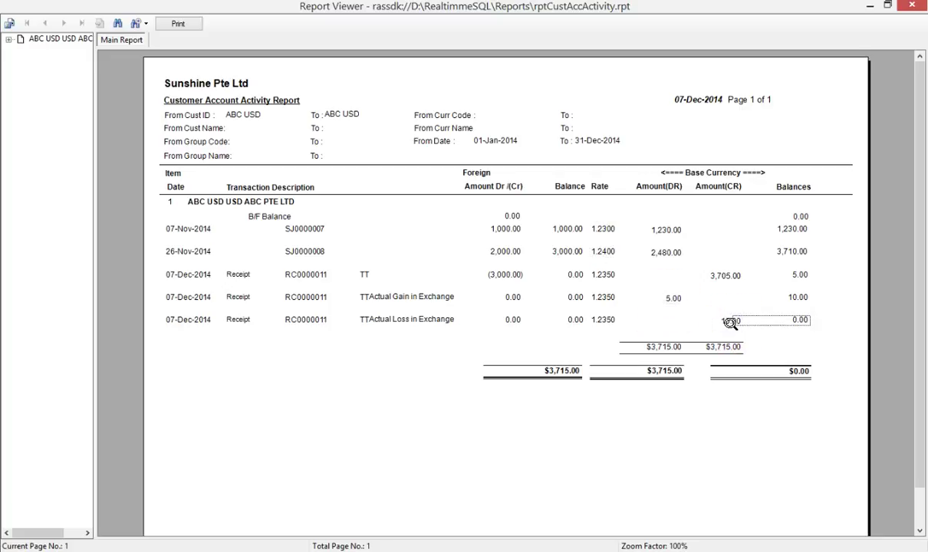
{"action": "left_click", "coordinate": [731, 323]}
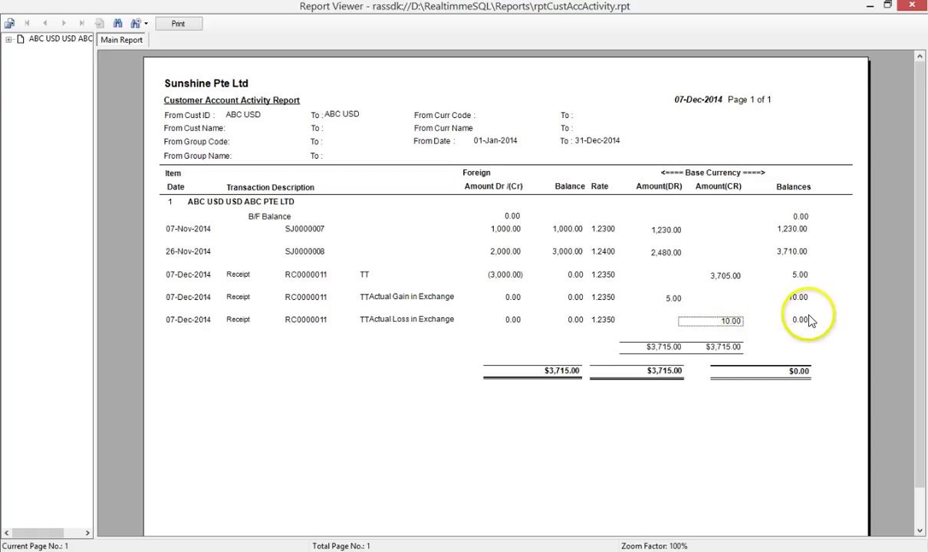
{"action": "left_click", "coordinate": [511, 275]}
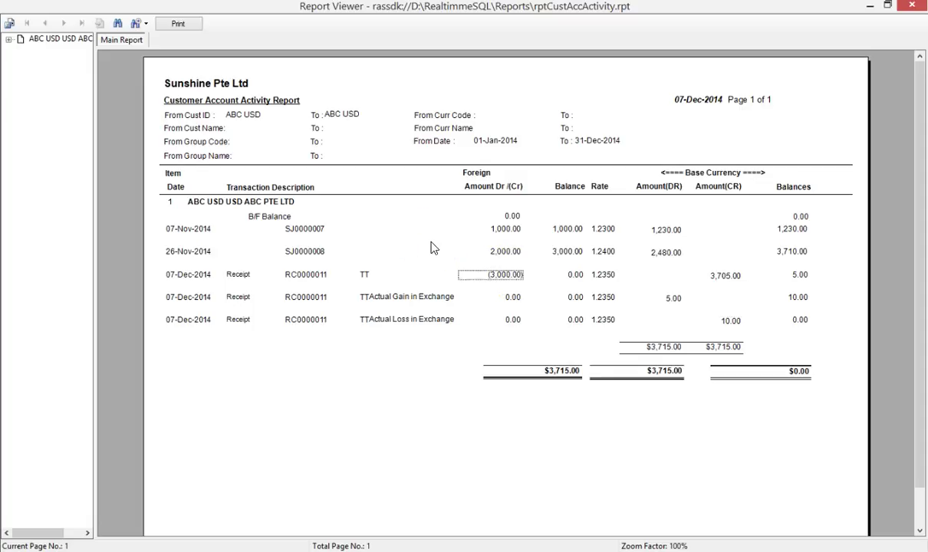
{"action": "key", "text": "alt+F4"}
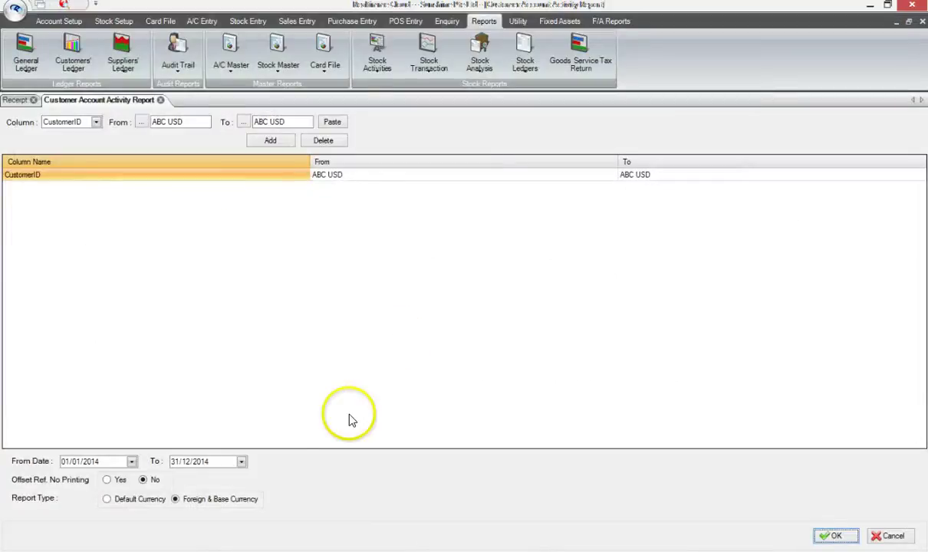